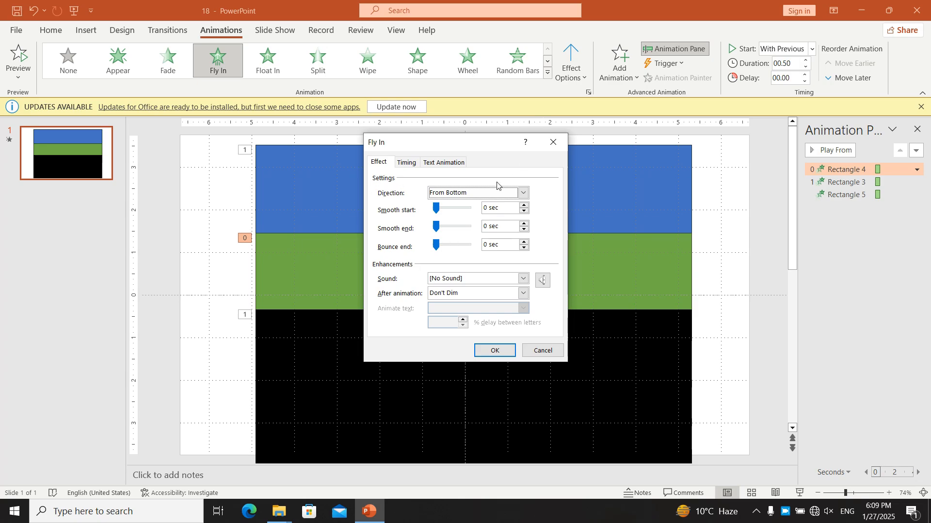
{"action": "left_click", "coordinate": [490, 195]}
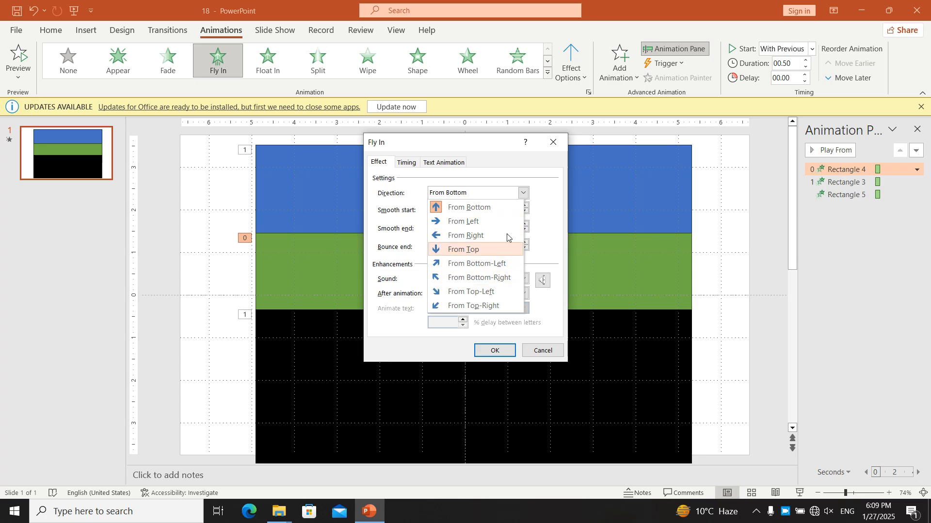
{"action": "left_click", "coordinate": [483, 188]}
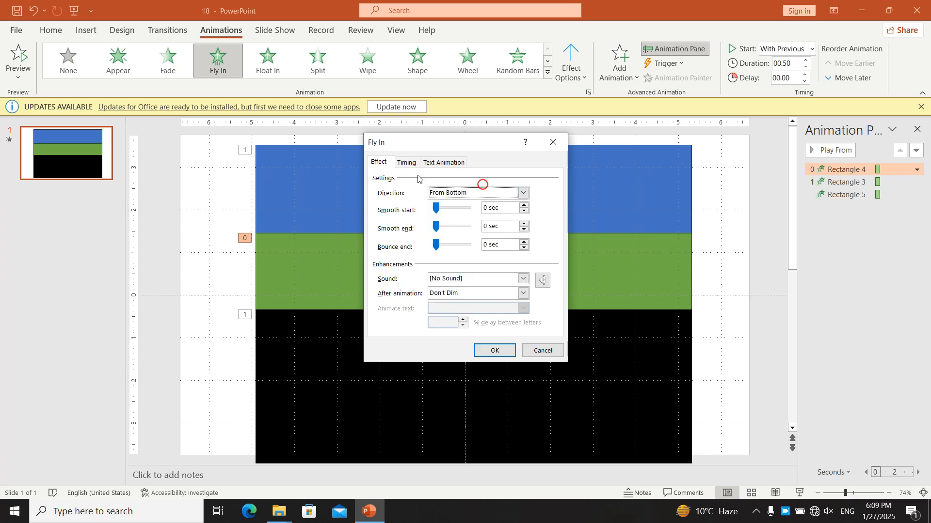
{"action": "left_click", "coordinate": [453, 194]}
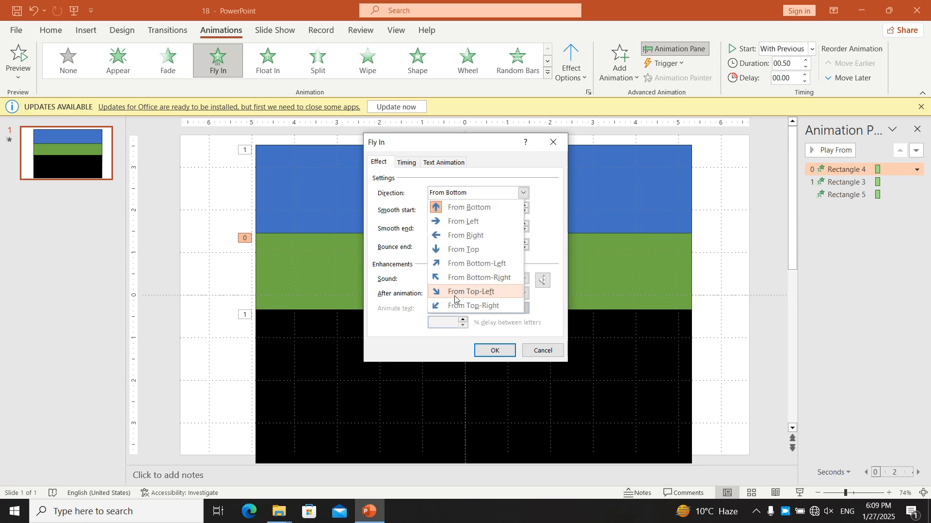
{"action": "left_click", "coordinate": [578, 68]}
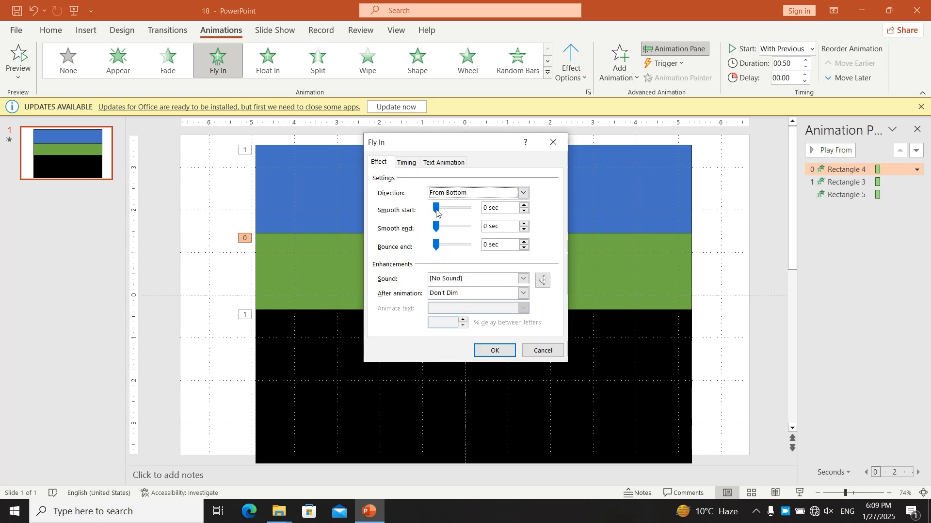
{"action": "left_click", "coordinate": [544, 351]}
Step: Duplicate the first slide and delete the green and black rectangles from the copy, leaving the blue one
{"action": "left_click", "coordinate": [67, 175]}
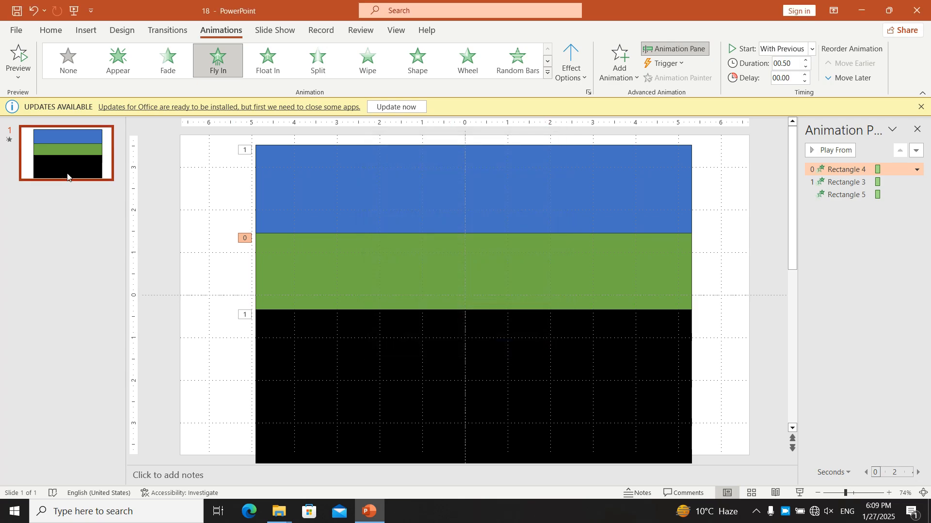
{"action": "key", "text": "ctrl+v"}
{"action": "left_click", "coordinate": [332, 343]}
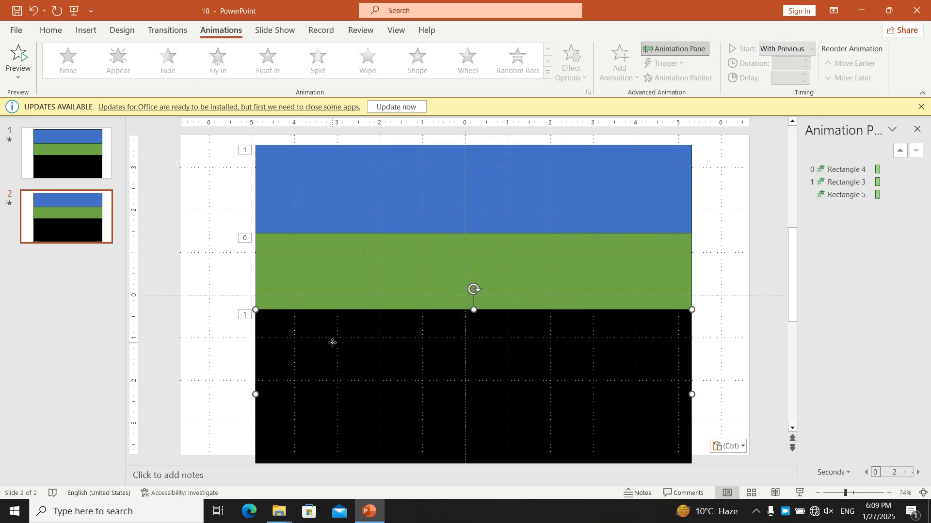
{"action": "left_click", "coordinate": [352, 242]}
{"action": "key", "text": "Delete"}
{"action": "left_click", "coordinate": [356, 351]}
{"action": "key", "text": "Delete"}
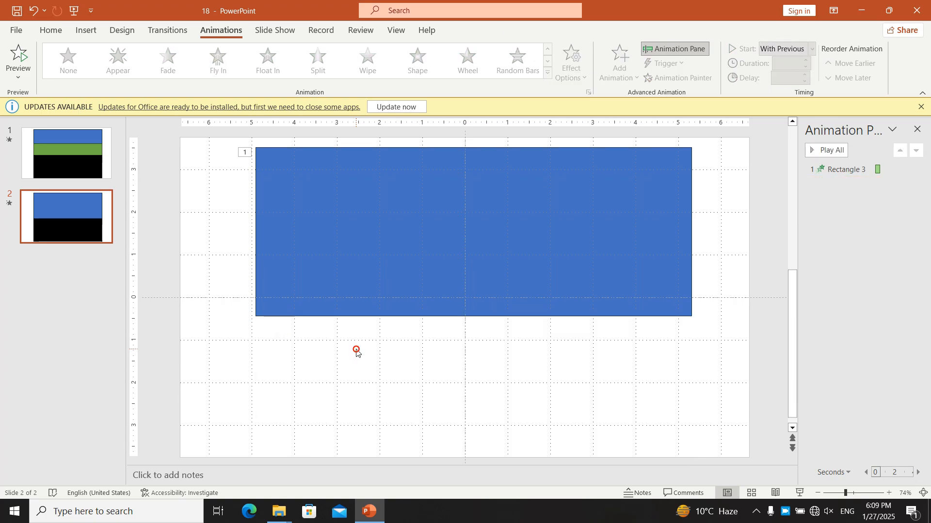
Step: Set the smooth start of the blue rectangle's Fly In animation to 0.5 sec
{"action": "left_click", "coordinate": [526, 199]}
{"action": "right_click", "coordinate": [528, 199]}
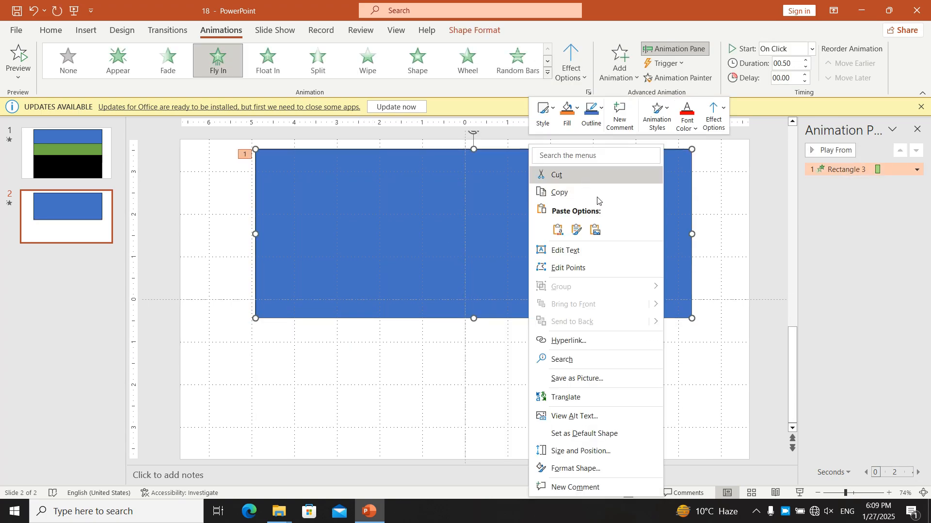
{"action": "left_click", "coordinate": [824, 170]}
{"action": "double_click", "coordinate": [825, 170]}
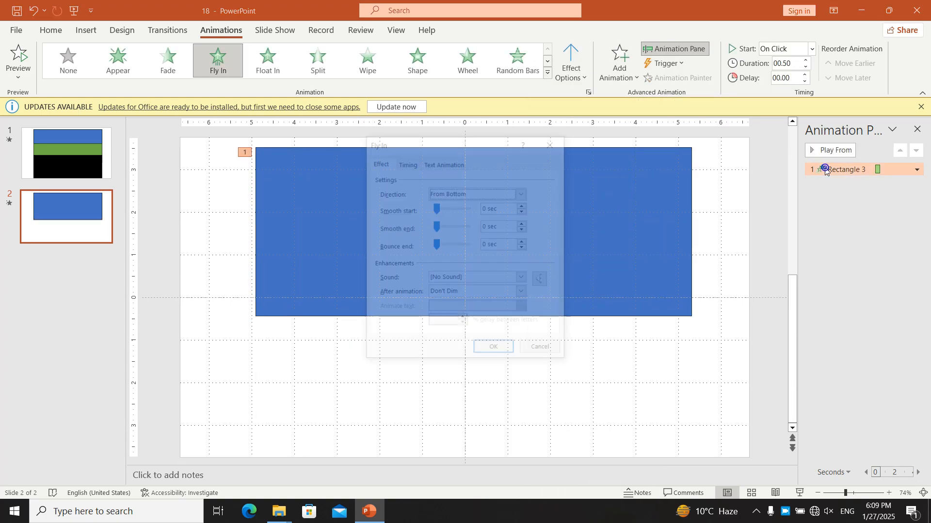
{"action": "left_click_drag", "start_coordinate": [437, 209], "coordinate": [495, 218]}
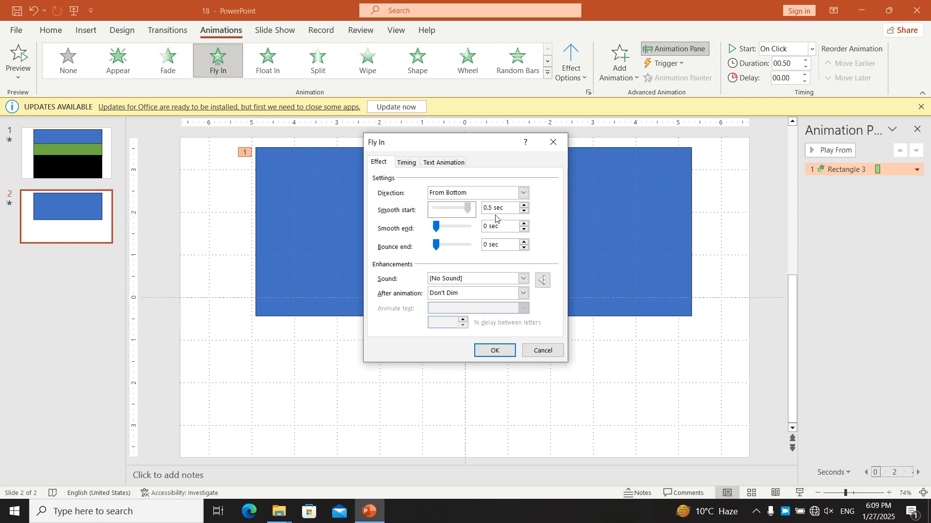
{"action": "left_click", "coordinate": [496, 349]}
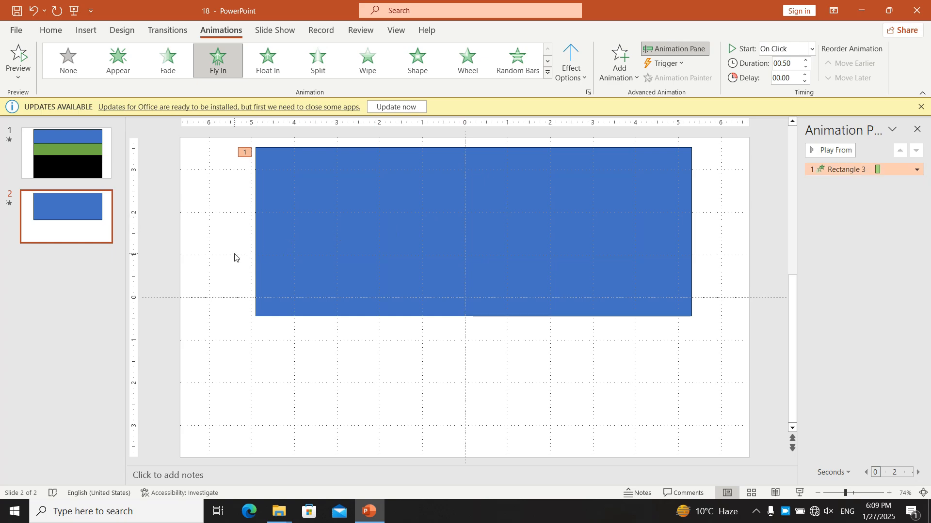
Step: Move the blue rectangle left until its right edge meets the slide's vertical centre line, and place a copy directly beside it on the right
{"action": "left_click_drag", "start_coordinate": [511, 226], "coordinate": [285, 230]}
{"action": "scroll", "coordinate": [398, 241], "scroll_direction": "down", "scroll_amount": 8}
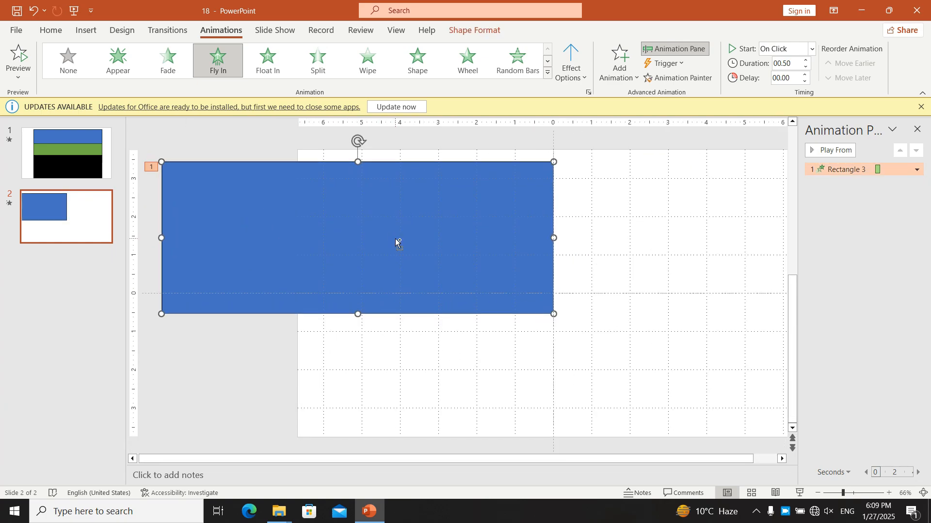
{"action": "left_click_drag", "start_coordinate": [359, 257], "coordinate": [555, 260]}
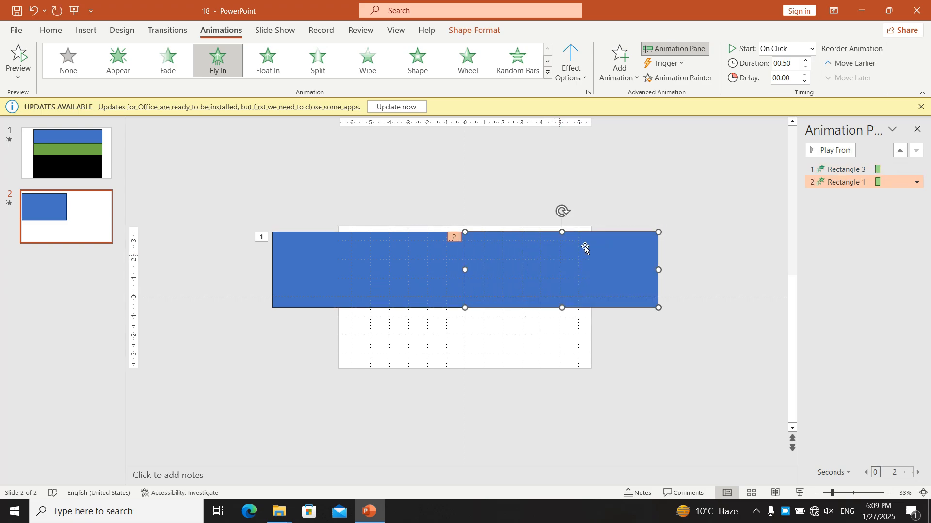
Step: Set the smooth start of the copied rectangle's Fly In animation to 0 sec
{"action": "right_click", "coordinate": [843, 189]}
{"action": "double_click", "coordinate": [812, 182]}
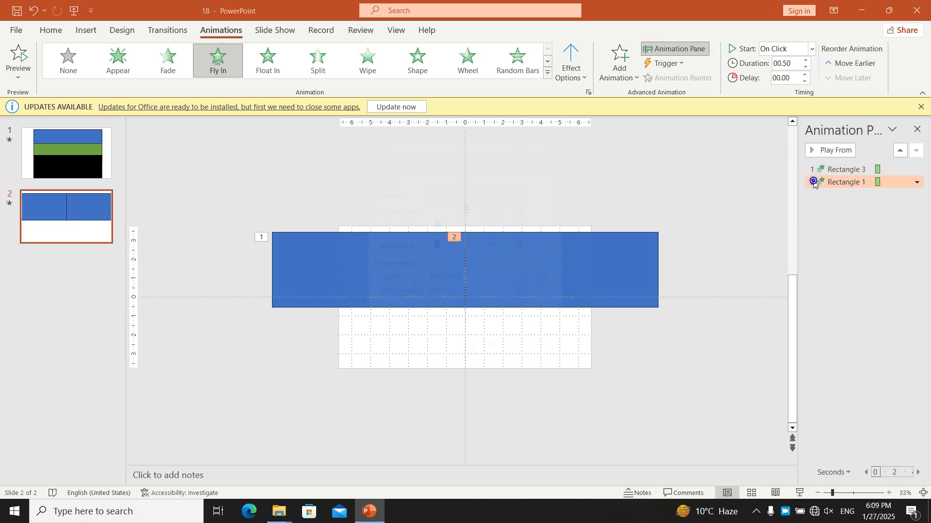
{"action": "left_click_drag", "start_coordinate": [471, 207], "coordinate": [459, 298]}
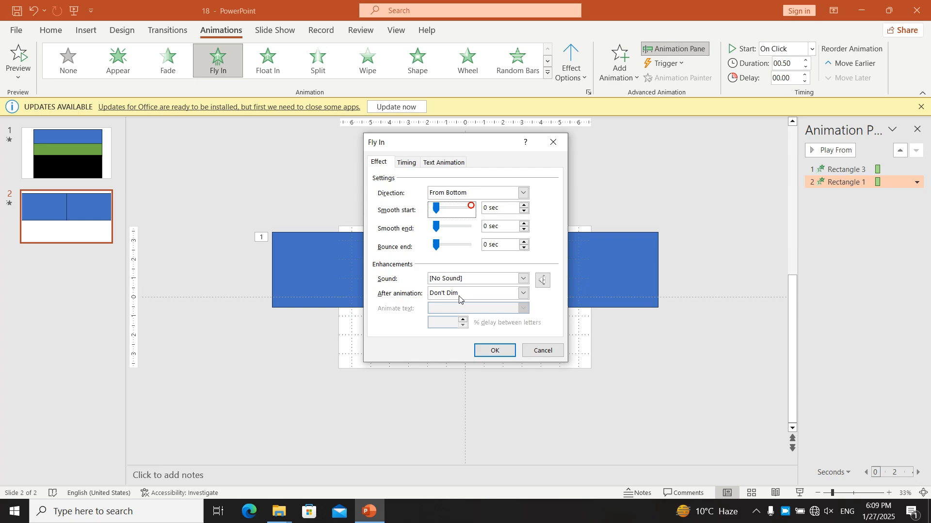
{"action": "left_click", "coordinate": [495, 351]}
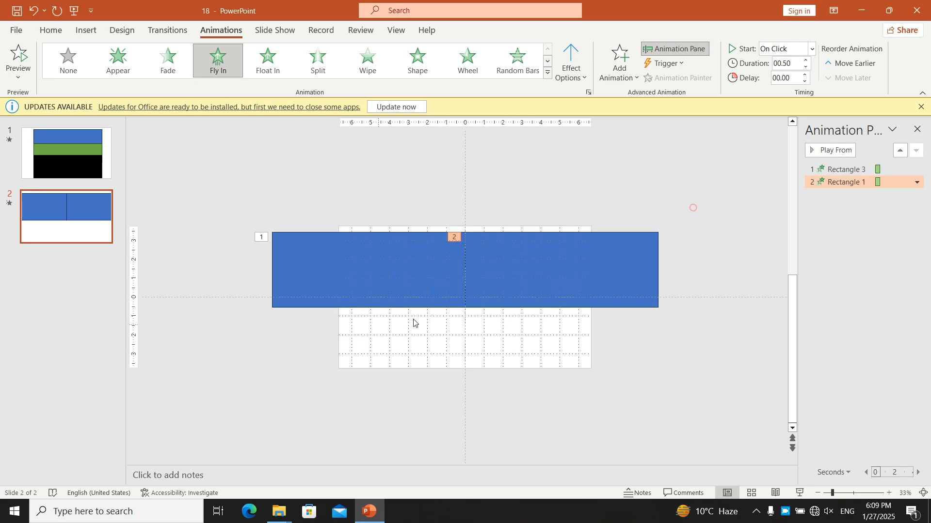
Step: Set both rectangles' animations to start With Previous and play the slide show from the current slide
{"action": "left_click_drag", "start_coordinate": [718, 190], "coordinate": [145, 319]}
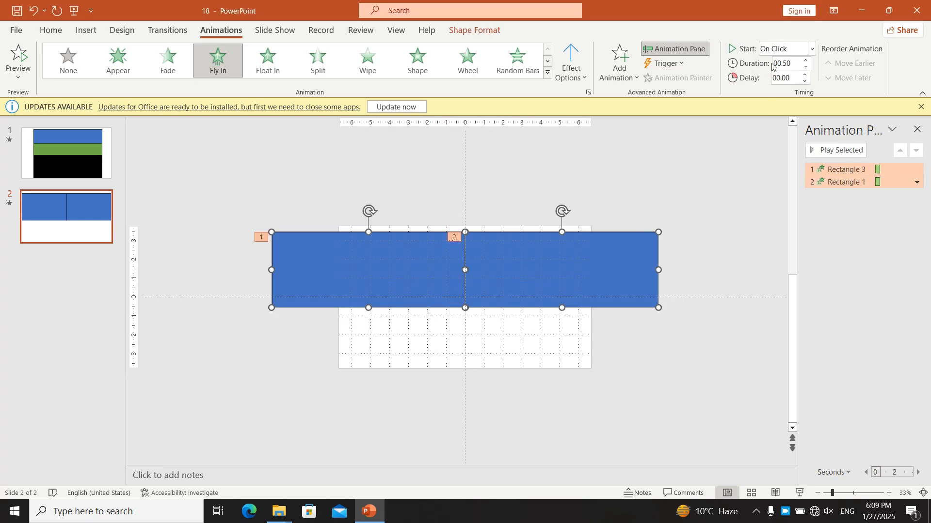
{"action": "left_click", "coordinate": [812, 48]}
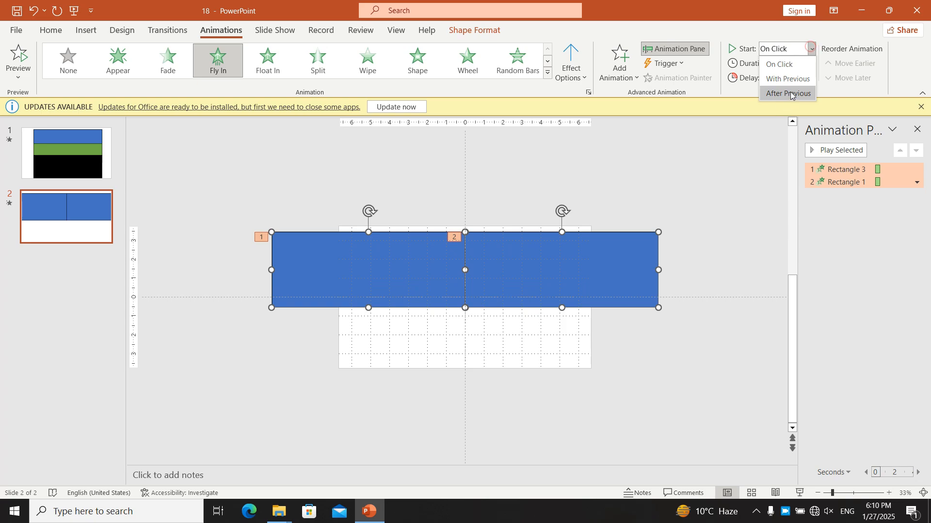
{"action": "left_click", "coordinate": [791, 95]}
{"action": "left_click", "coordinate": [732, 168]}
{"action": "left_click", "coordinate": [800, 492]}
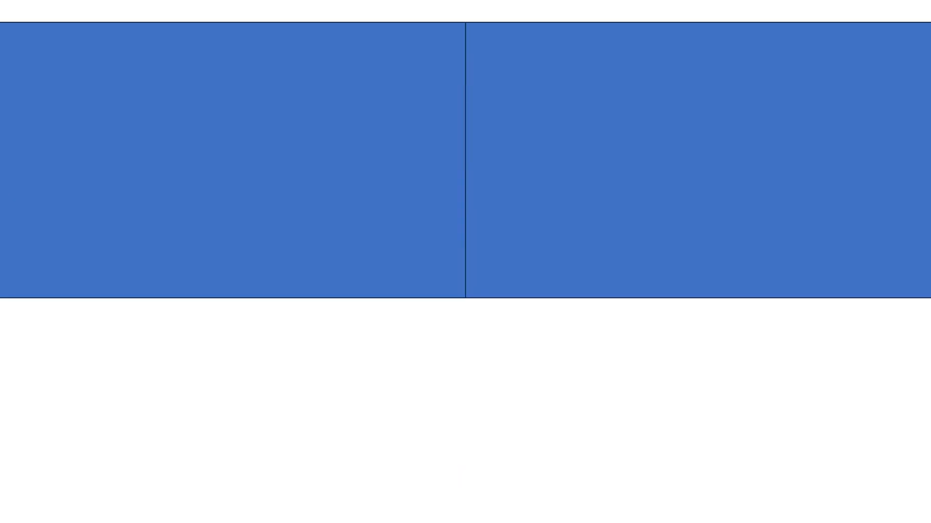
{"action": "key", "text": "Escape"}
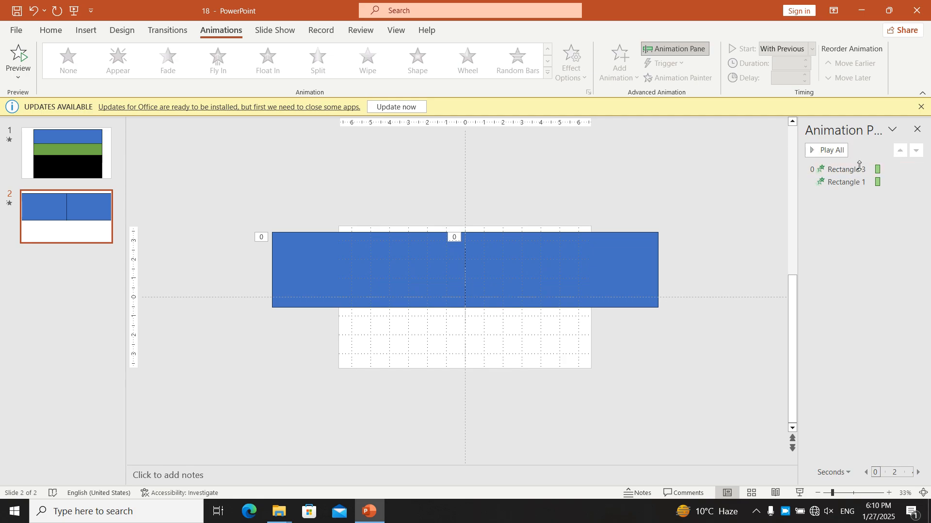
Step: Set the duration of both rectangles' animations to 03.25 and play the slide show to compare their motion
{"action": "left_click", "coordinate": [846, 182]}
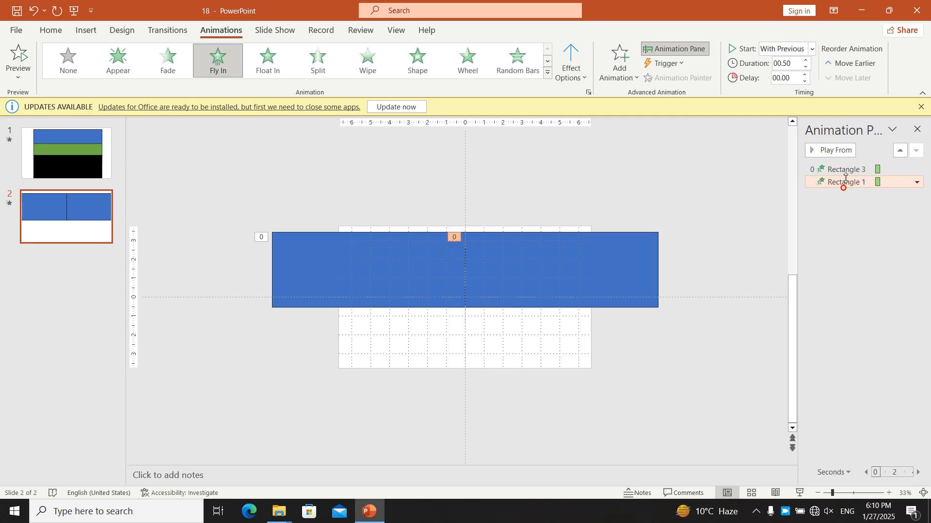
{"action": "left_click", "coordinate": [847, 170], "text": "shift"}
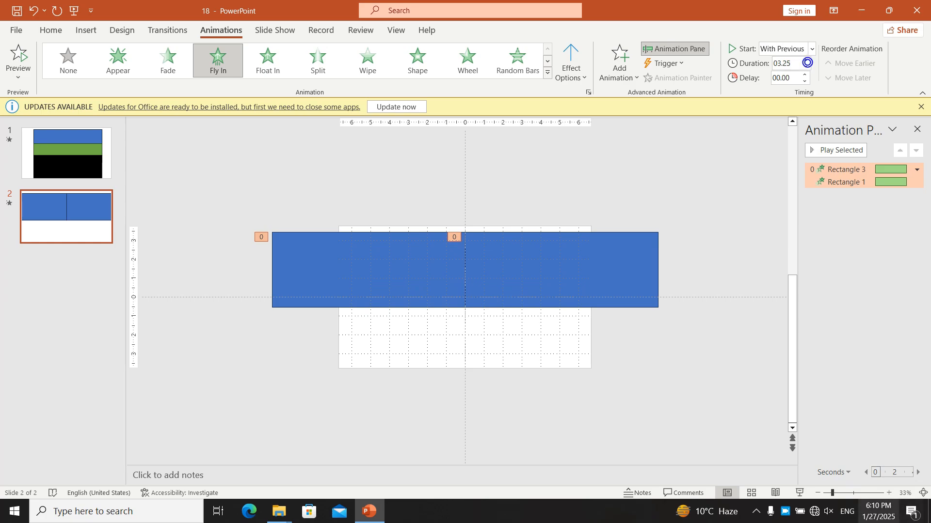
{"action": "left_click", "coordinate": [800, 493]}
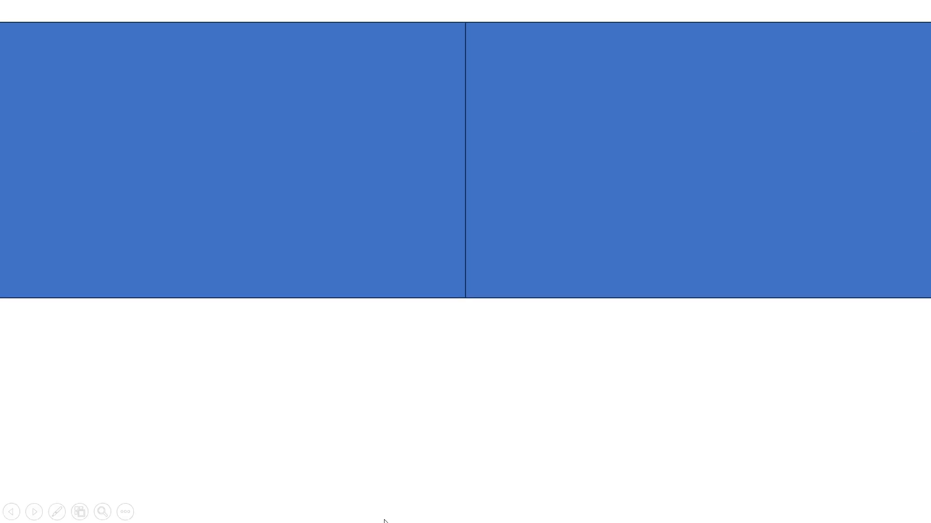
{"action": "key", "text": "Escape"}
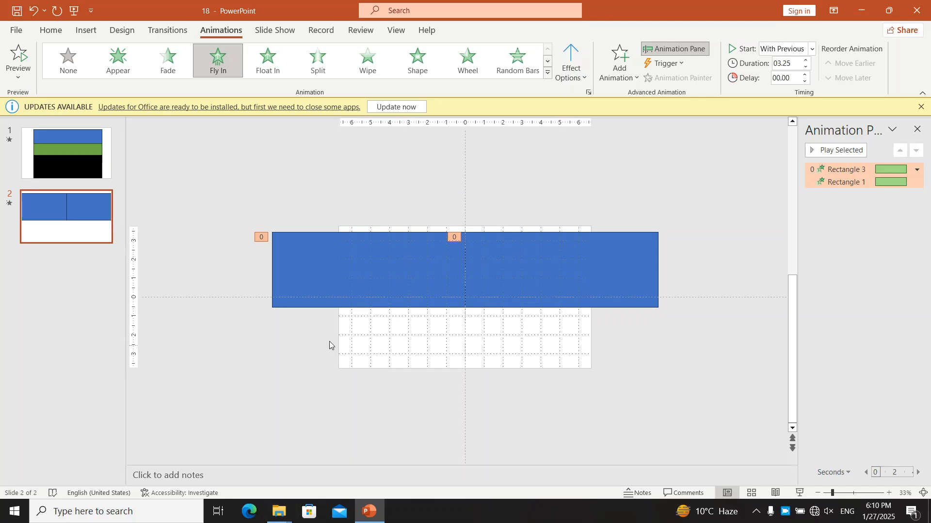
Step: Set the left rectangle's Fly In to 0 sec smooth start and 3.25 sec smooth end, and preview it in the slide show
{"action": "left_click", "coordinate": [456, 272]}
{"action": "right_click", "coordinate": [412, 245]}
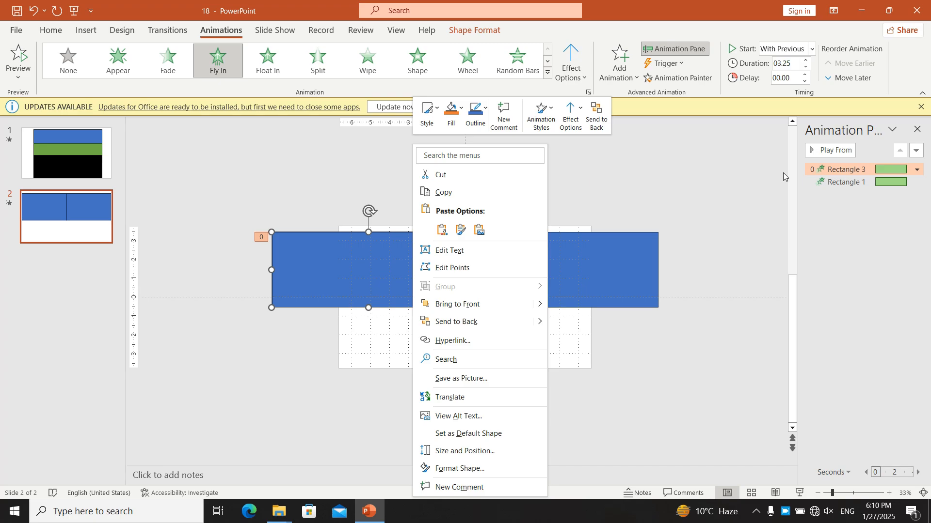
{"action": "right_click", "coordinate": [835, 173]}
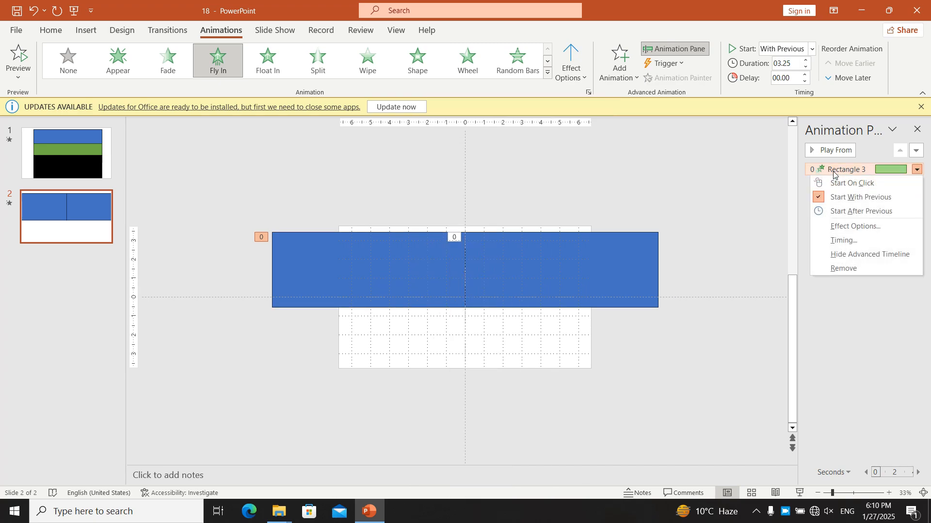
{"action": "double_click", "coordinate": [833, 171]}
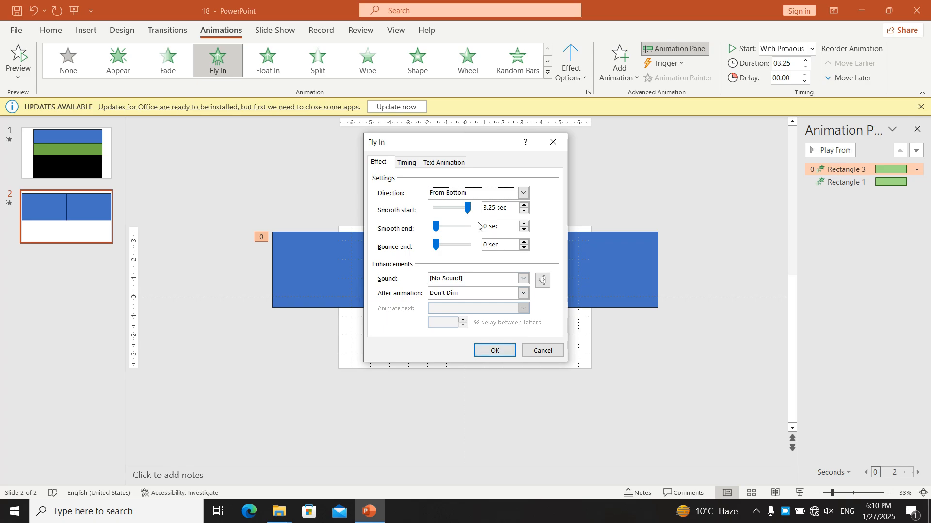
{"action": "left_click", "coordinate": [470, 208]}
{"action": "left_click_drag", "start_coordinate": [469, 210], "coordinate": [382, 216]}
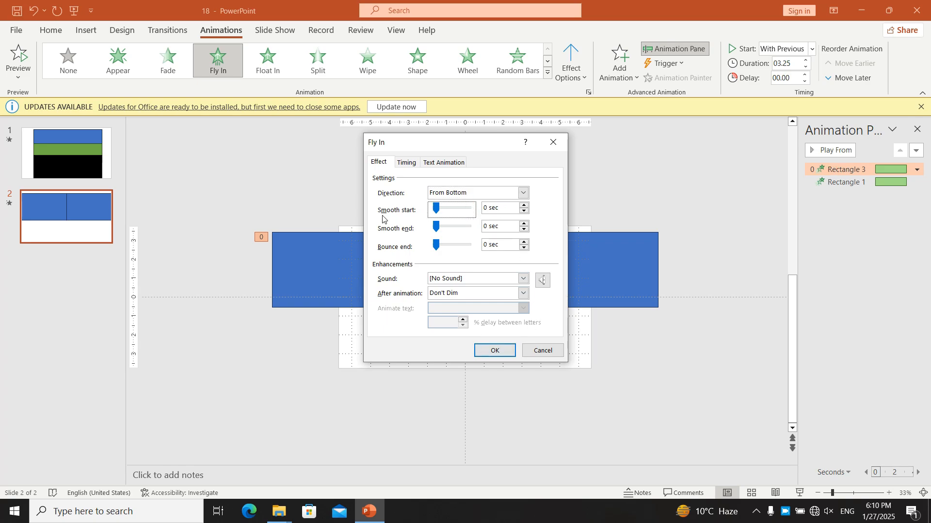
{"action": "left_click_drag", "start_coordinate": [436, 227], "coordinate": [461, 234]}
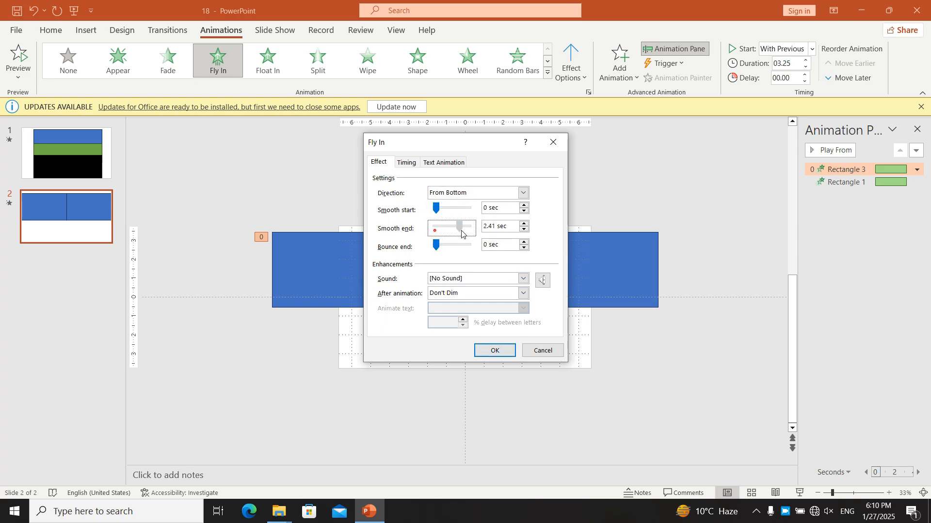
{"action": "left_click", "coordinate": [486, 345]}
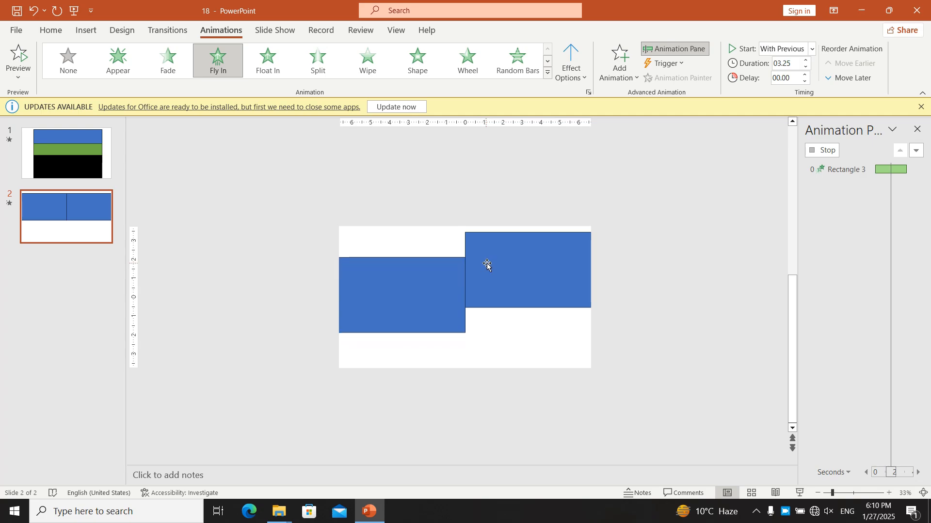
{"action": "left_click", "coordinate": [799, 492]}
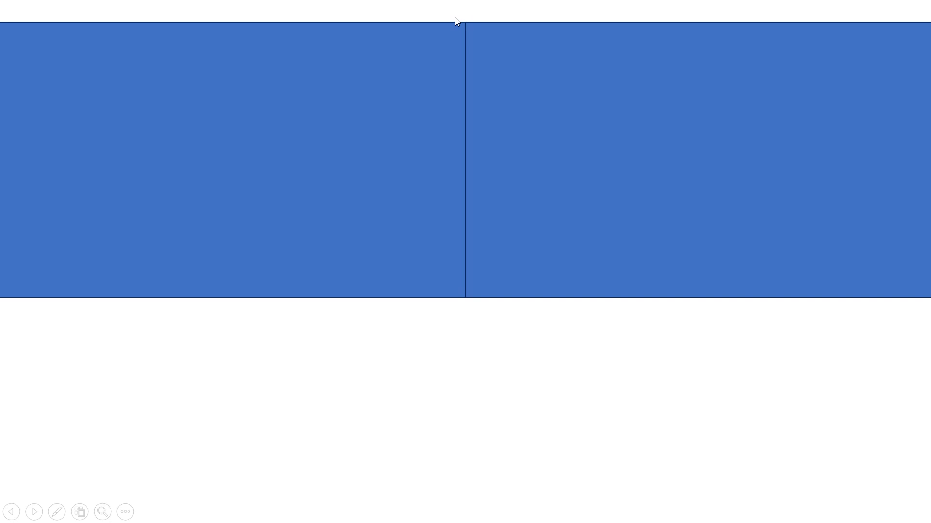
{"action": "key", "text": "Escape"}
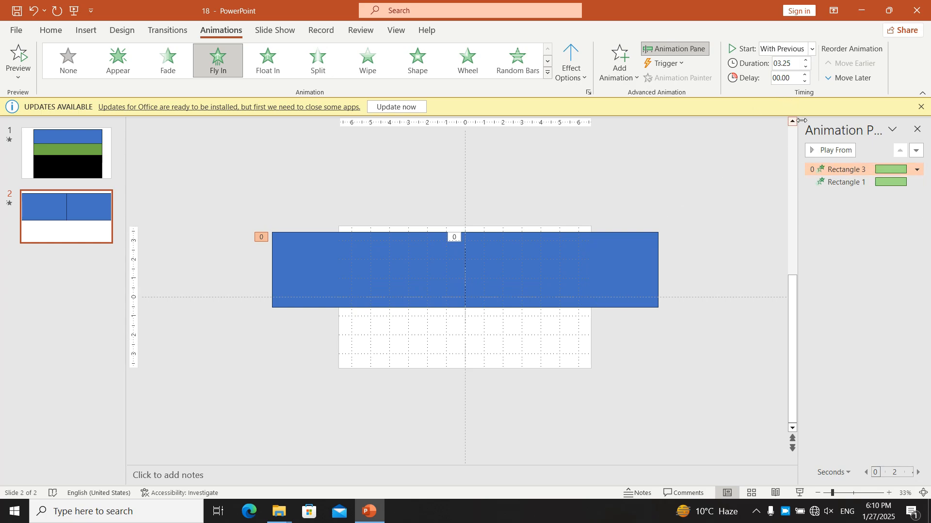
Step: Set the left rectangle's Fly In to 0 sec smooth end and 3.25 sec bounce end
{"action": "double_click", "coordinate": [834, 170]}
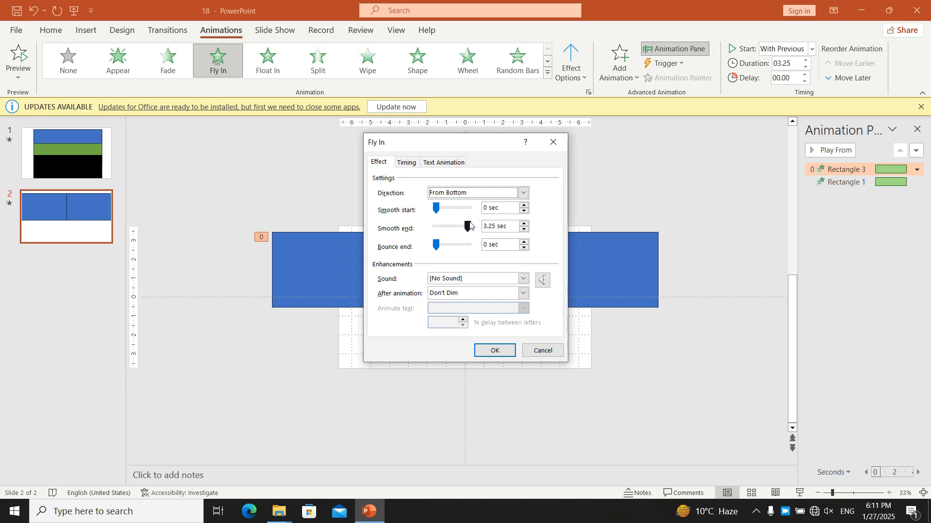
{"action": "left_click_drag", "start_coordinate": [469, 225], "coordinate": [526, 244]}
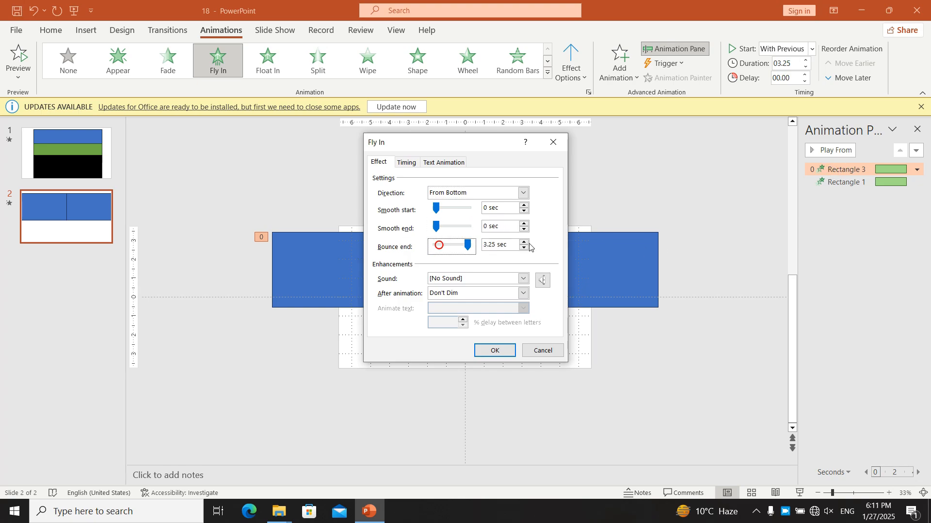
{"action": "left_click", "coordinate": [492, 354]}
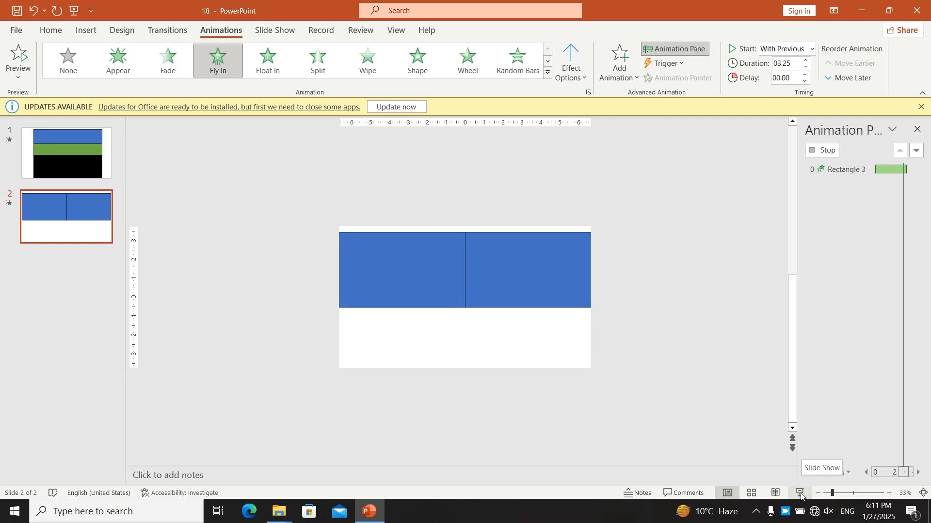
Step: Play the slide show from the current slide to compare the two rectangles' motion, and exit it
{"action": "left_click", "coordinate": [801, 491]}
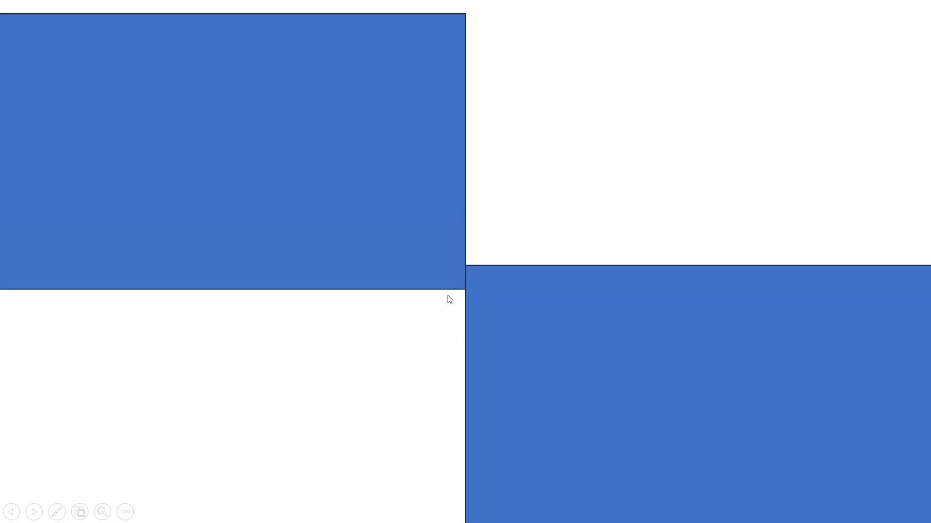
{"action": "key", "text": "Escape"}
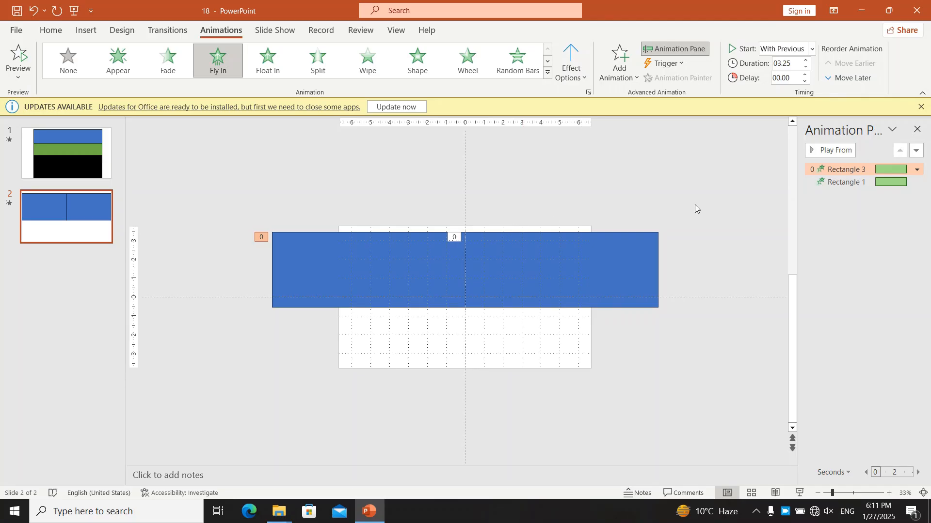
Step: Set the left rectangle's Fly In bounce end to 0.46 sec and preview it in the slide show
{"action": "double_click", "coordinate": [855, 175]}
{"action": "left_click", "coordinate": [472, 246]}
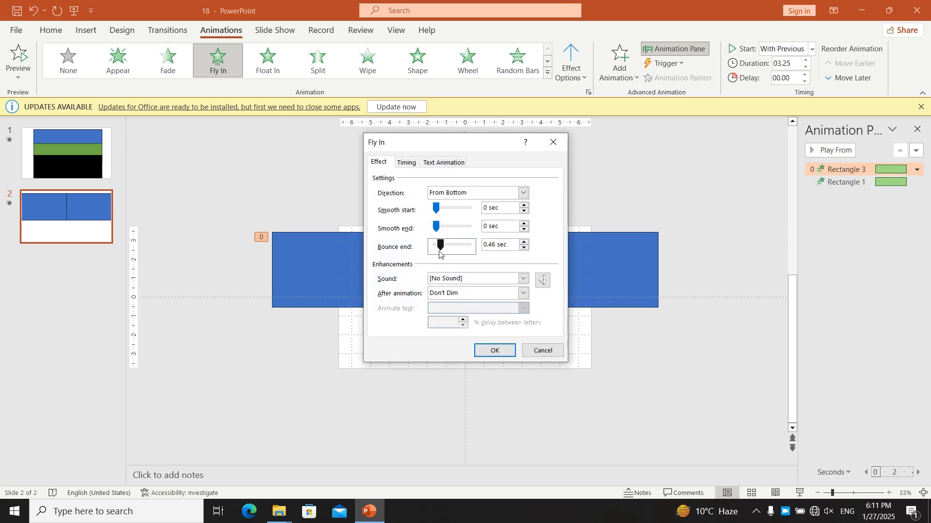
{"action": "left_click", "coordinate": [494, 350]}
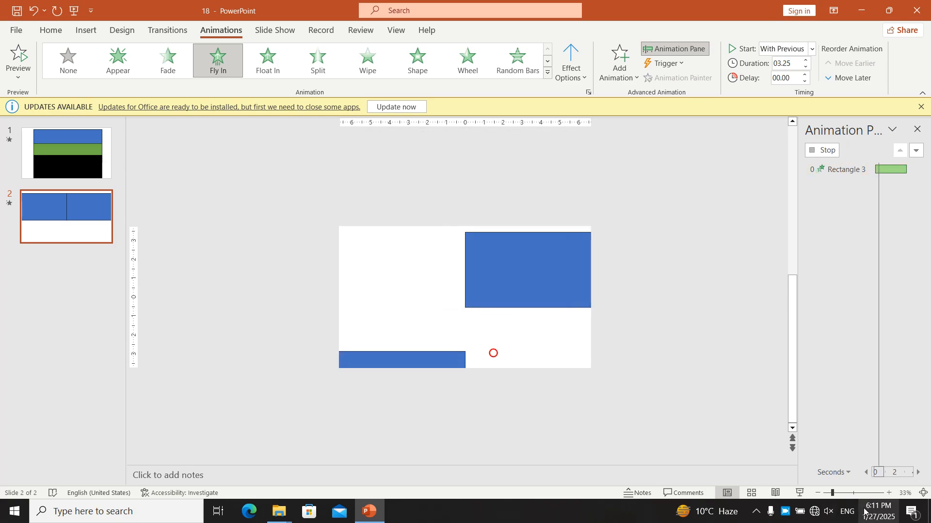
{"action": "left_click", "coordinate": [800, 493]}
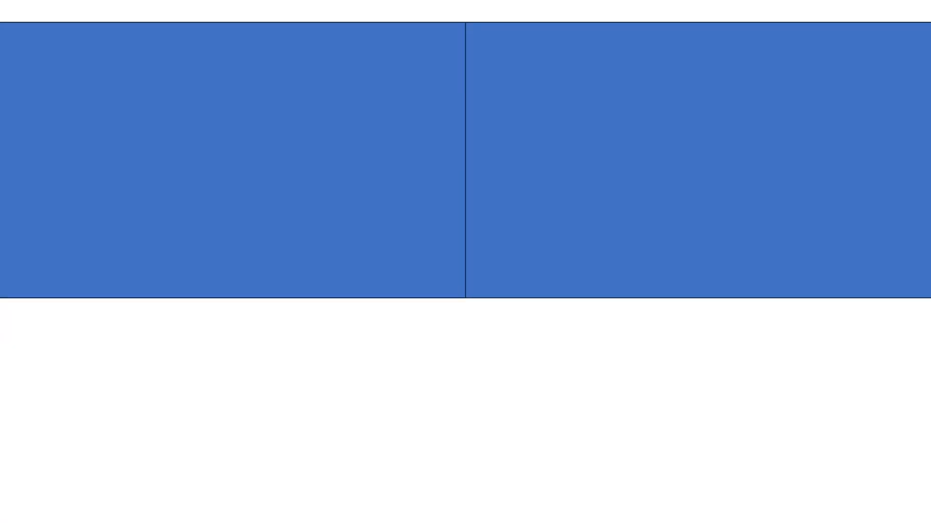
{"action": "key", "text": "Escape"}
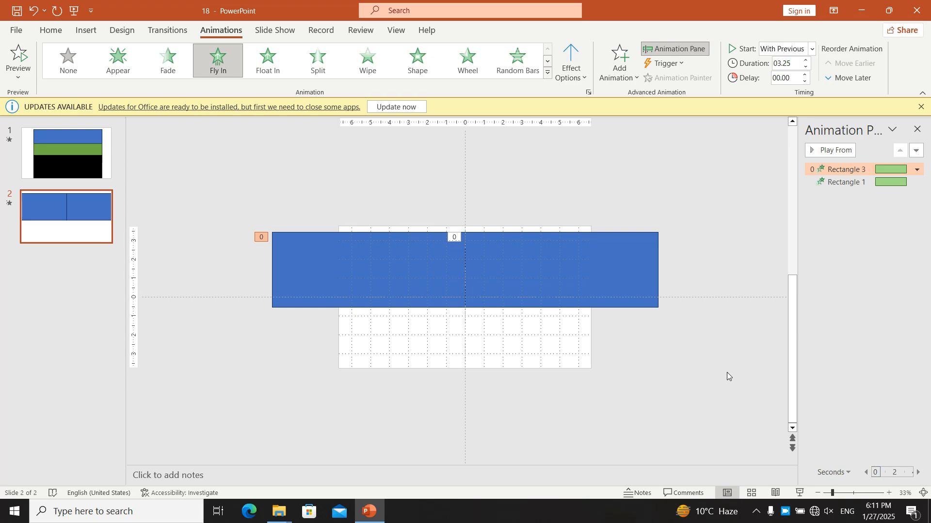
Step: Set the bounce end of the left rectangle's Fly In to 1.4 sec
{"action": "right_click", "coordinate": [343, 241]}
{"action": "left_click", "coordinate": [838, 167]}
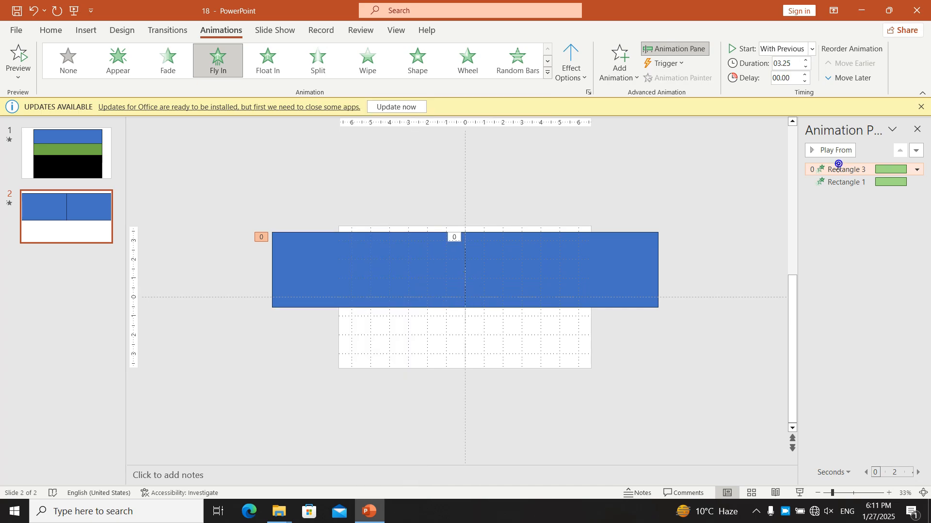
{"action": "left_click_drag", "start_coordinate": [440, 244], "coordinate": [448, 247]}
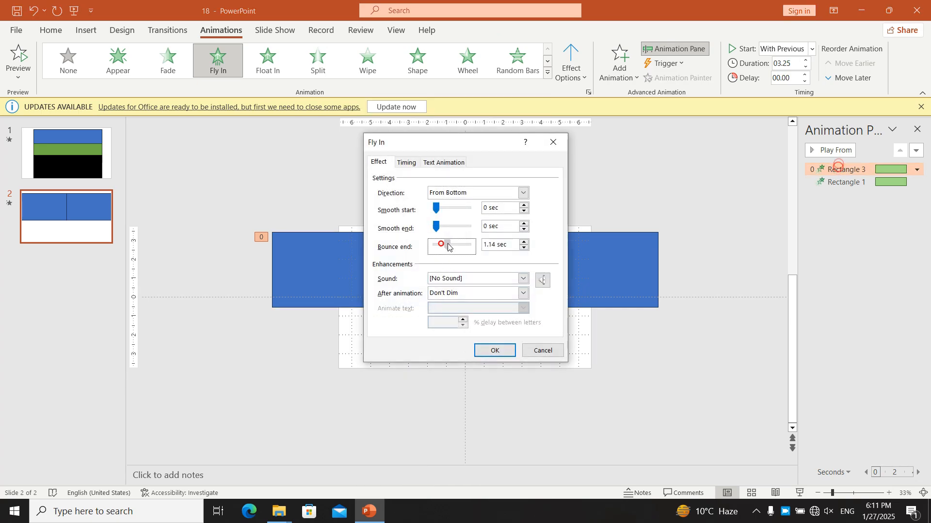
{"action": "left_click", "coordinate": [494, 350]}
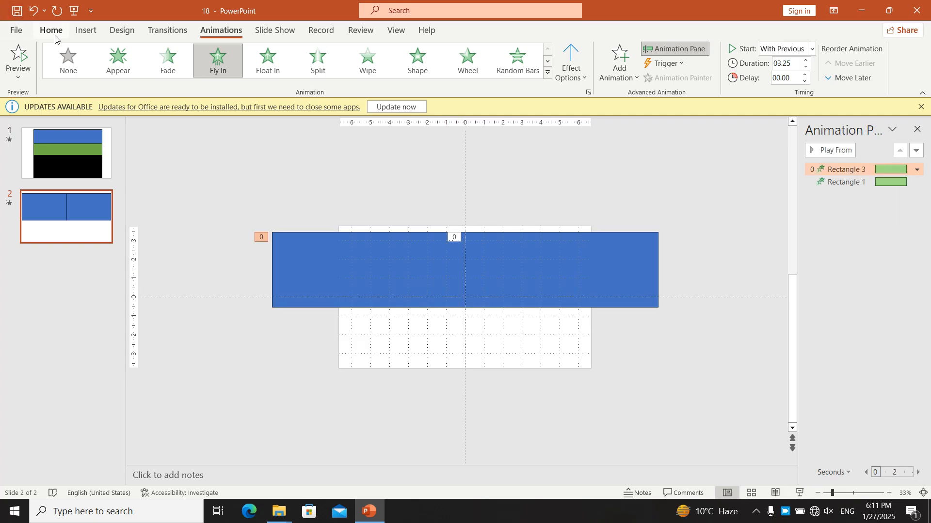
Step: Draw a rectangle about 18.03" by 0.81" along the slide's upper edge, style it orange, and preview it in the slide show
{"action": "left_click", "coordinate": [85, 30]}
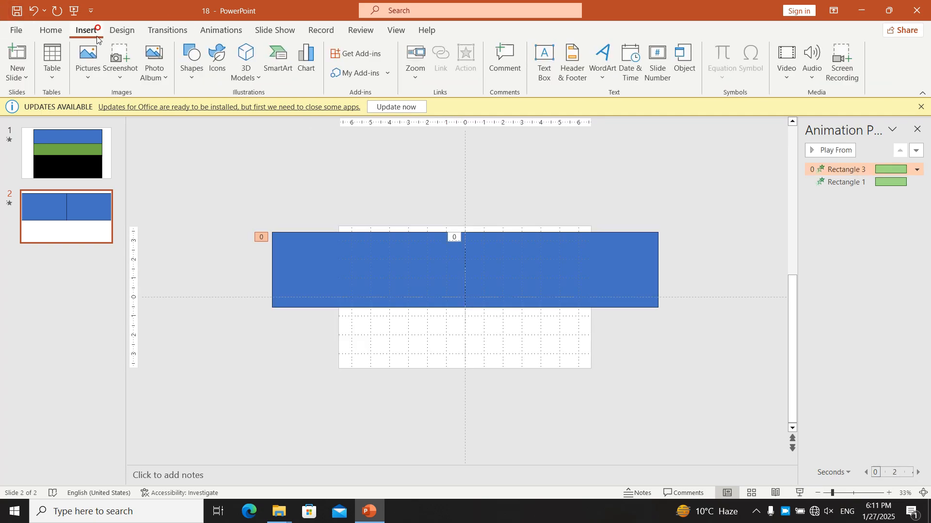
{"action": "left_click", "coordinate": [191, 62]}
{"action": "left_click", "coordinate": [222, 112]}
{"action": "left_click_drag", "start_coordinate": [628, 217], "coordinate": [285, 232]}
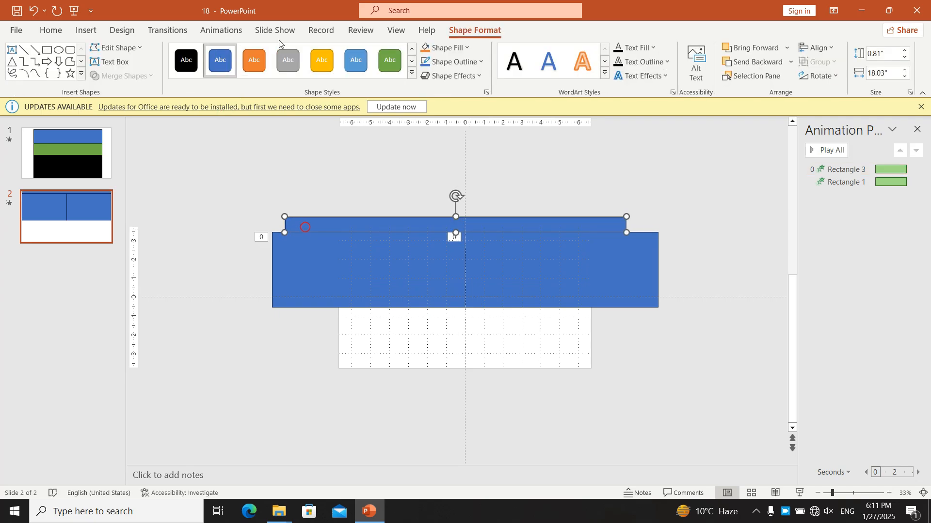
{"action": "left_click", "coordinate": [254, 61]}
{"action": "left_click", "coordinate": [643, 179]}
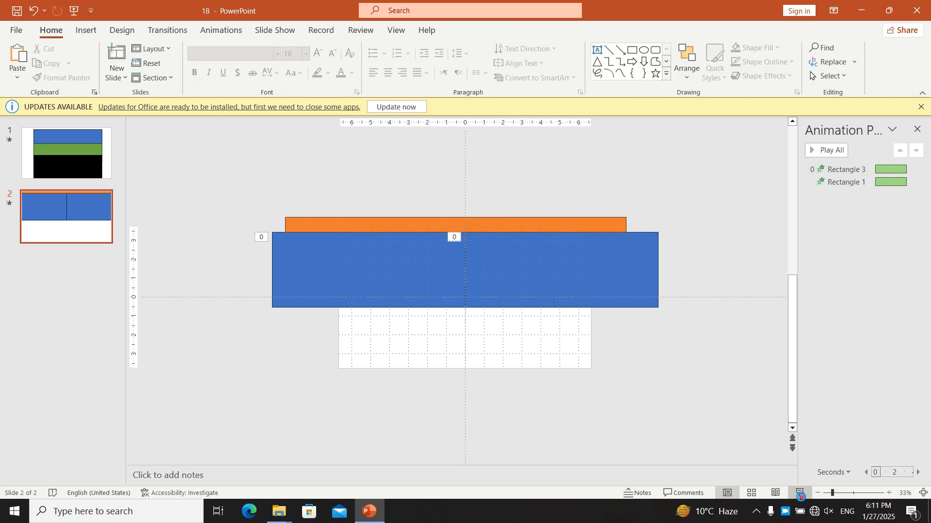
{"action": "left_click", "coordinate": [799, 493]}
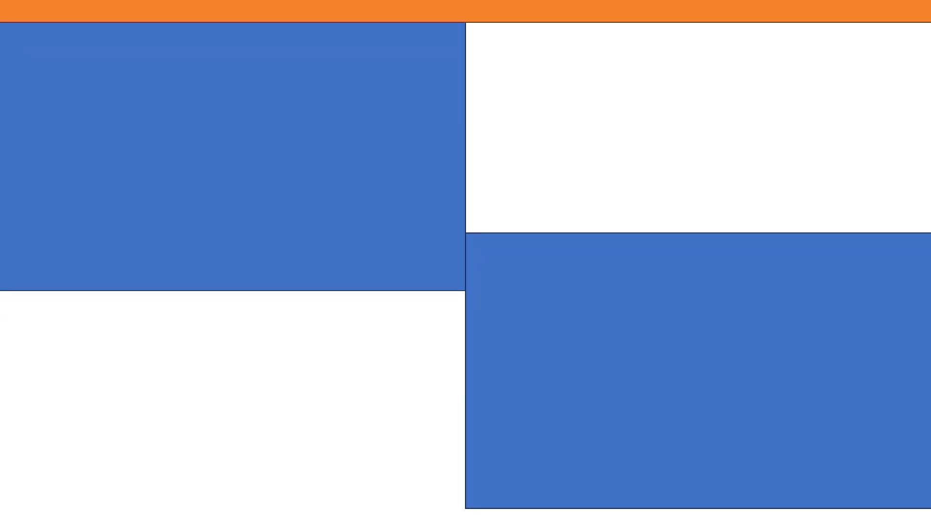
{"action": "key", "text": "Escape"}
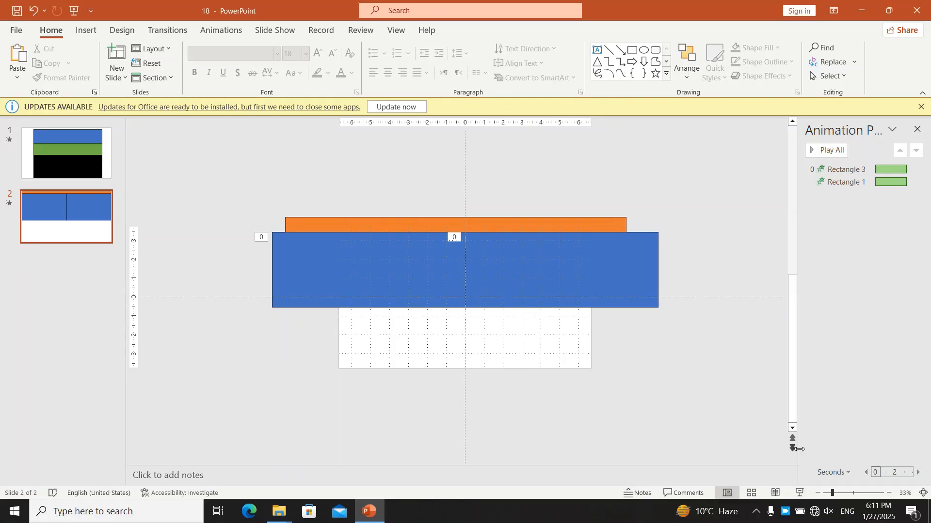
Step: Send the orange bar to the back and preview the bounce against it in the slide show
{"action": "left_click", "coordinate": [581, 226]}
{"action": "right_click", "coordinate": [580, 225]}
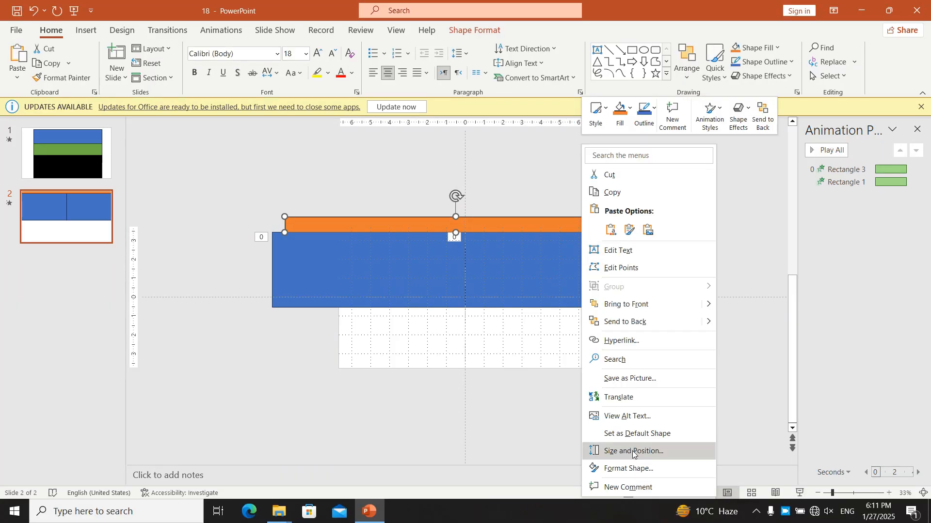
{"action": "left_click", "coordinate": [643, 322]}
{"action": "left_click", "coordinate": [803, 497]}
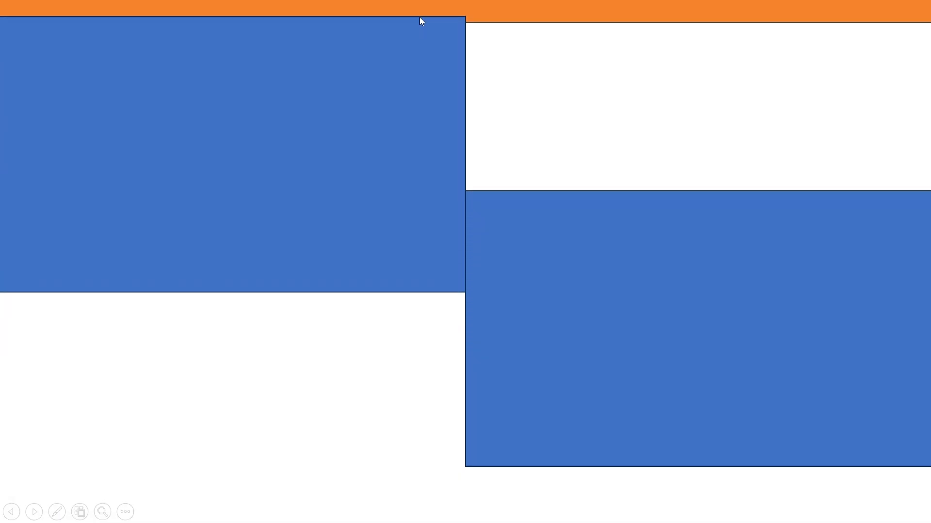
{"action": "key", "text": "Escape"}
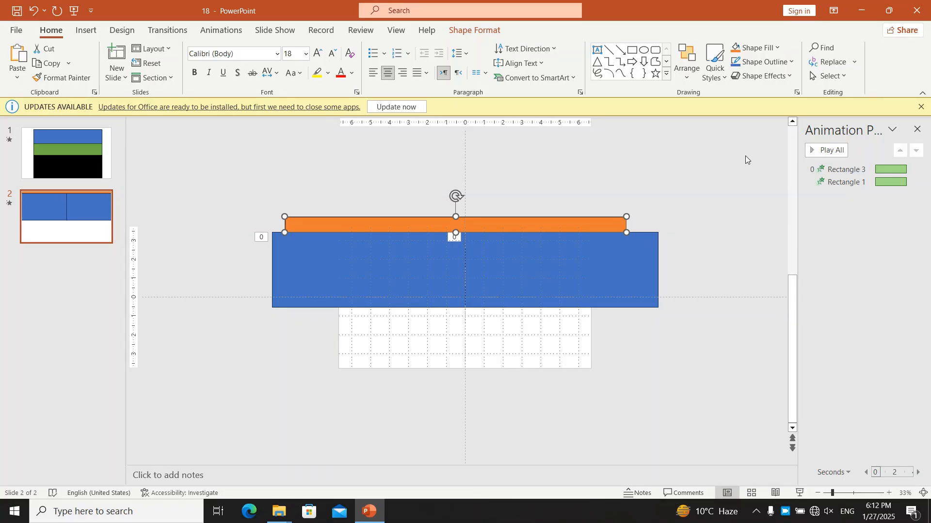
Step: Set the left rectangle's Fly In to change to orange after the animation
{"action": "left_click", "coordinate": [426, 275]}
{"action": "right_click", "coordinate": [425, 275]}
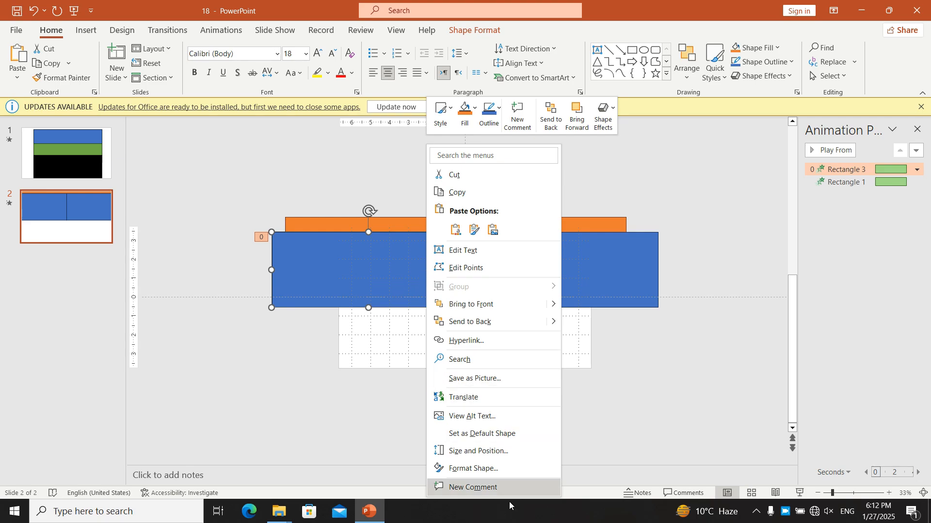
{"action": "left_click", "coordinate": [841, 168]}
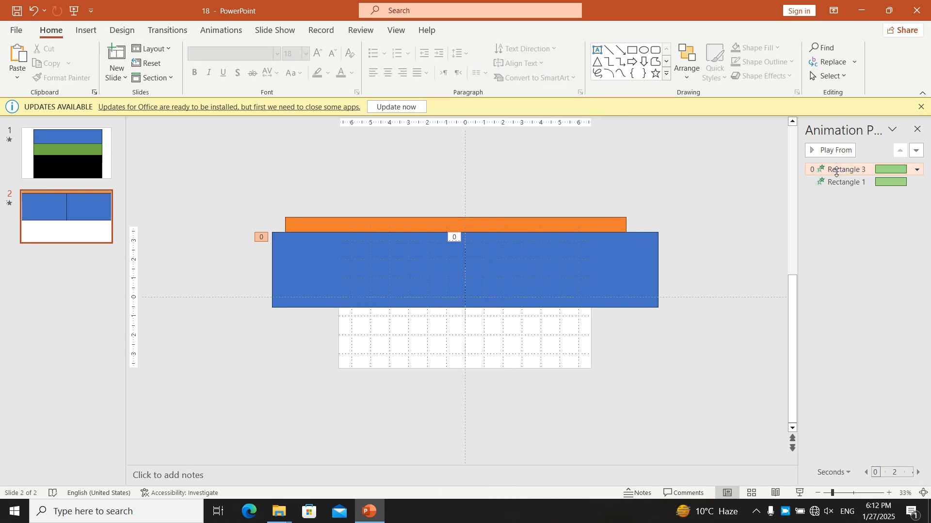
{"action": "double_click", "coordinate": [836, 171]}
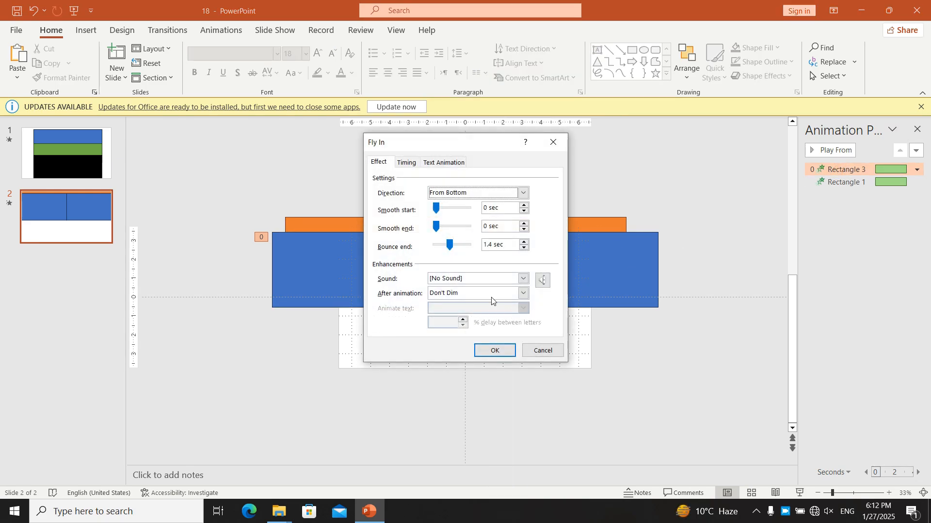
{"action": "left_click", "coordinate": [514, 280]}
{"action": "left_click", "coordinate": [516, 280]}
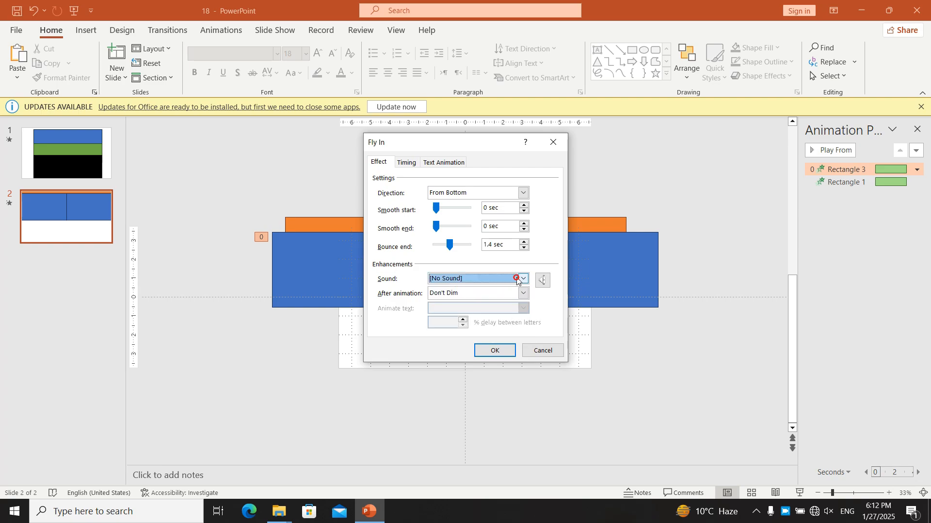
{"action": "left_click", "coordinate": [516, 294]}
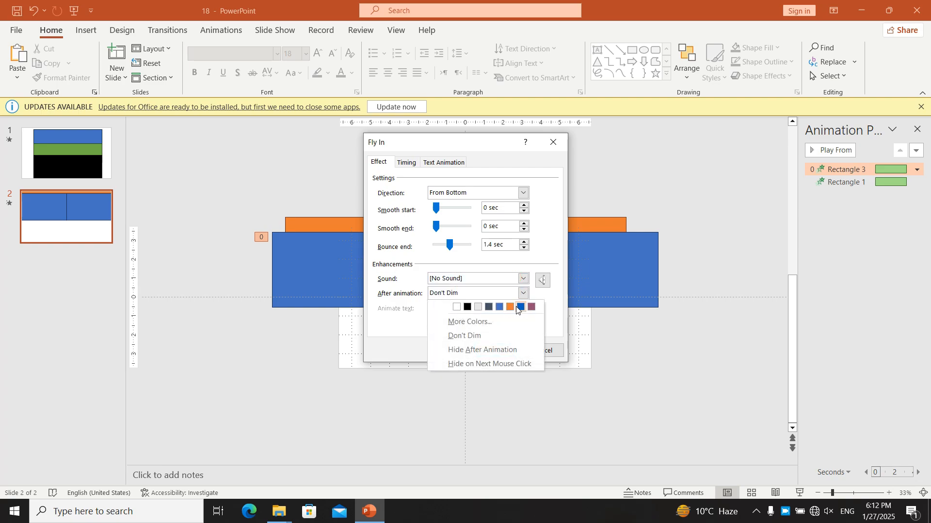
{"action": "left_click", "coordinate": [509, 307]}
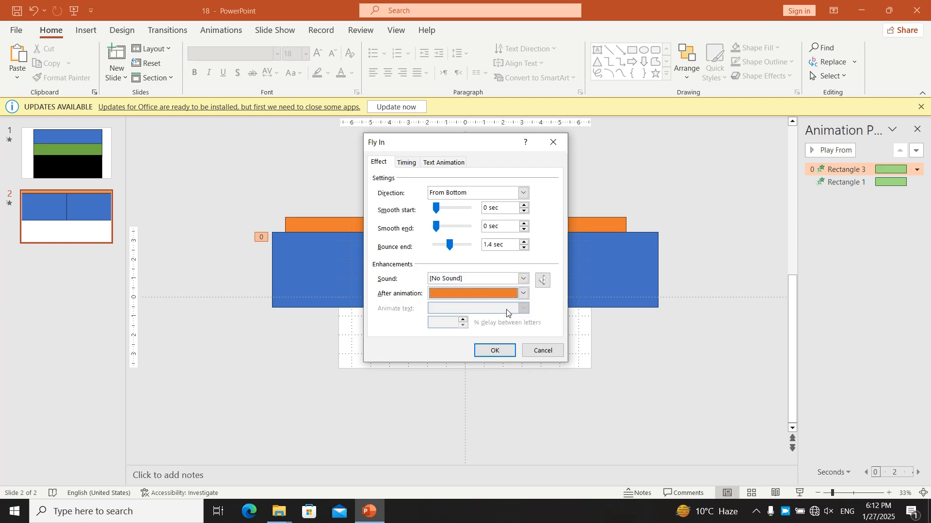
{"action": "left_click", "coordinate": [495, 350]}
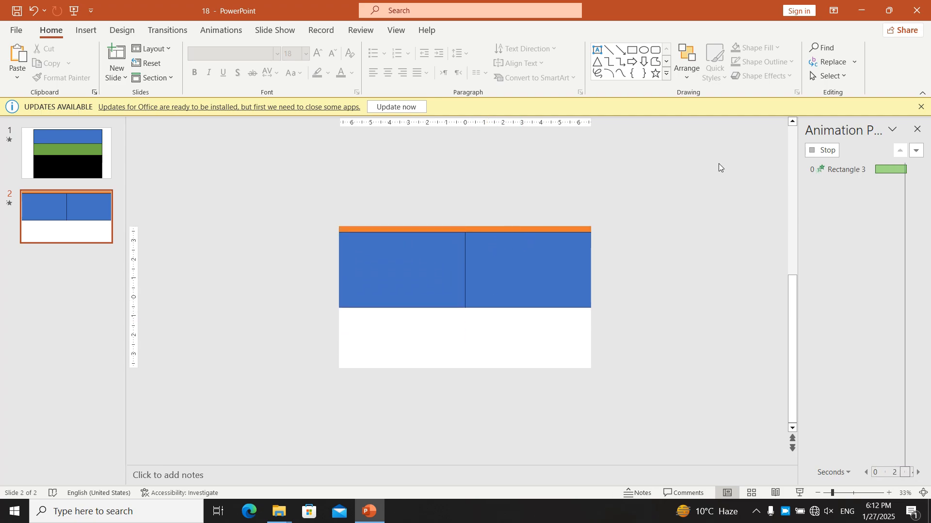
{"action": "right_click", "coordinate": [840, 169]}
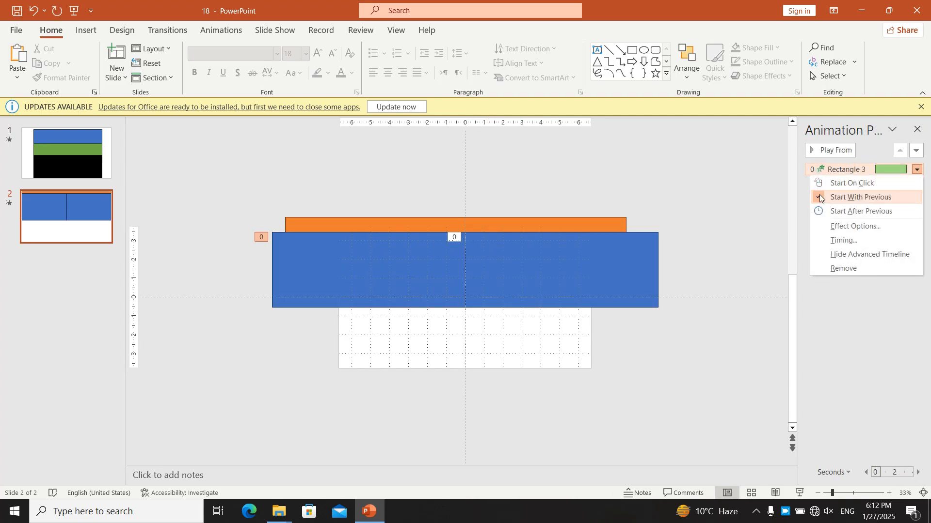
{"action": "left_click", "coordinate": [864, 226]}
{"action": "left_click", "coordinate": [512, 291]}
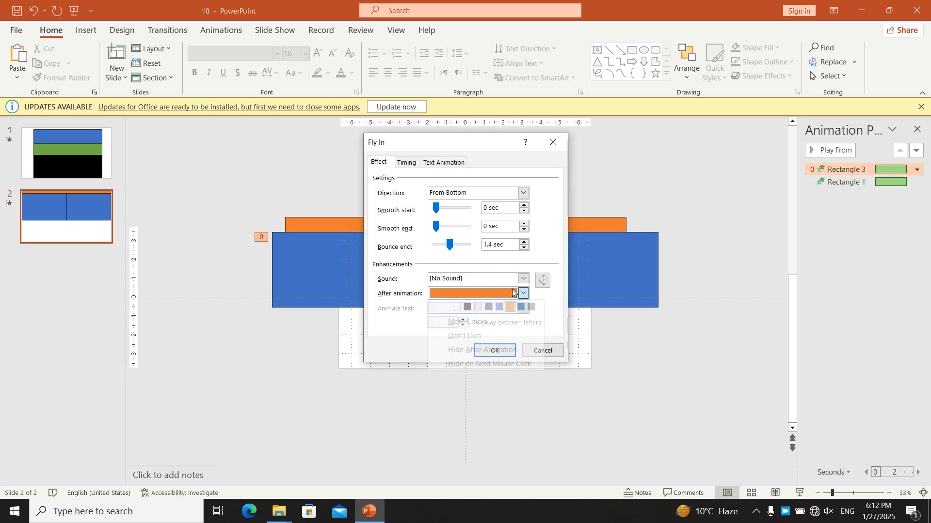
{"action": "left_click", "coordinate": [450, 307]}
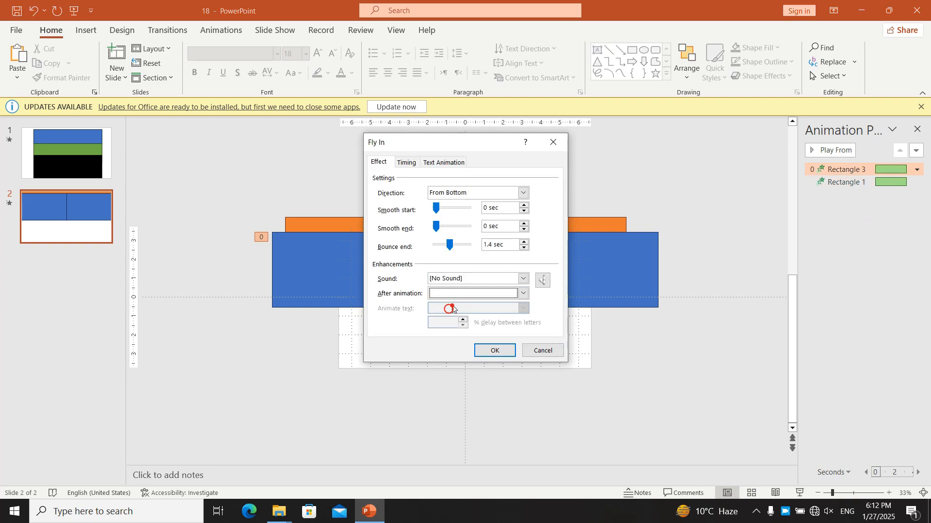
{"action": "left_click", "coordinate": [417, 164]}
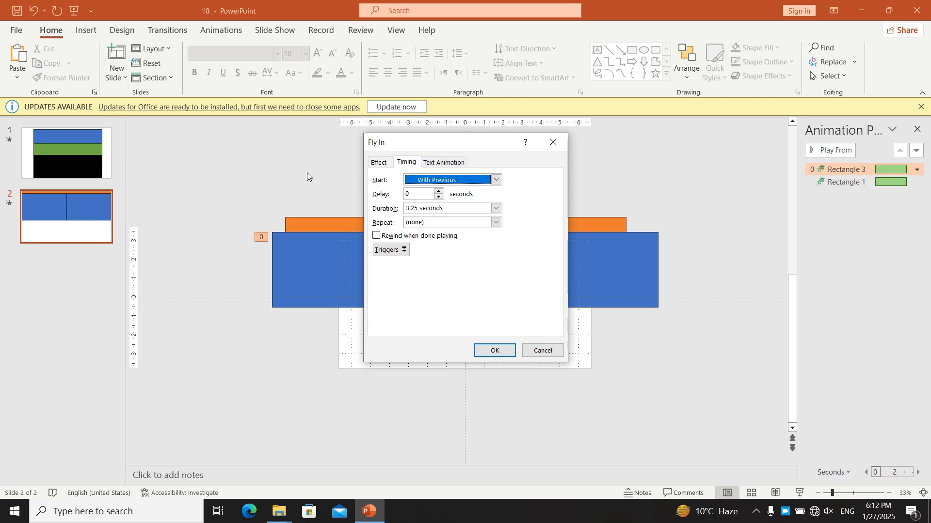
{"action": "left_click", "coordinate": [491, 181]}
{"action": "left_click", "coordinate": [490, 184]}
{"action": "left_click", "coordinate": [551, 142]}
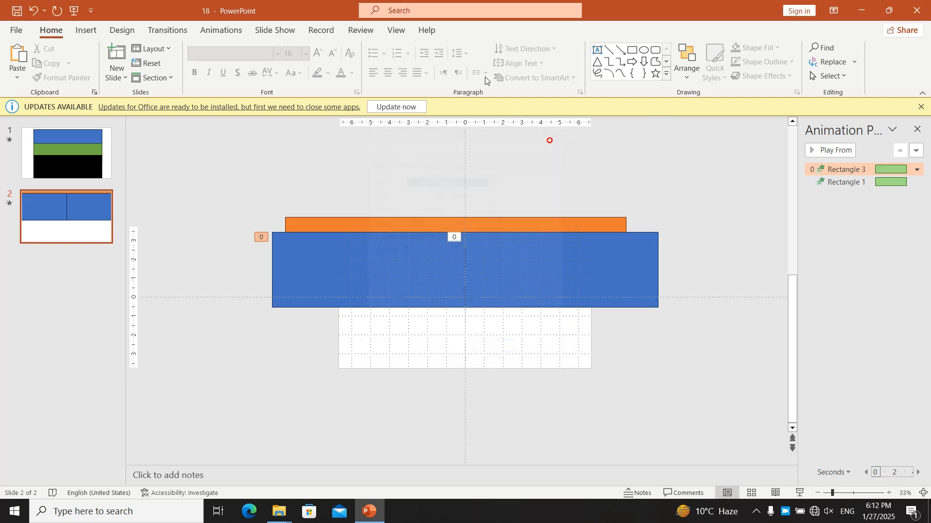
Step: Set the left rectangle's Fly In timing to repeat Until End of Slide
{"action": "left_click", "coordinate": [232, 30]}
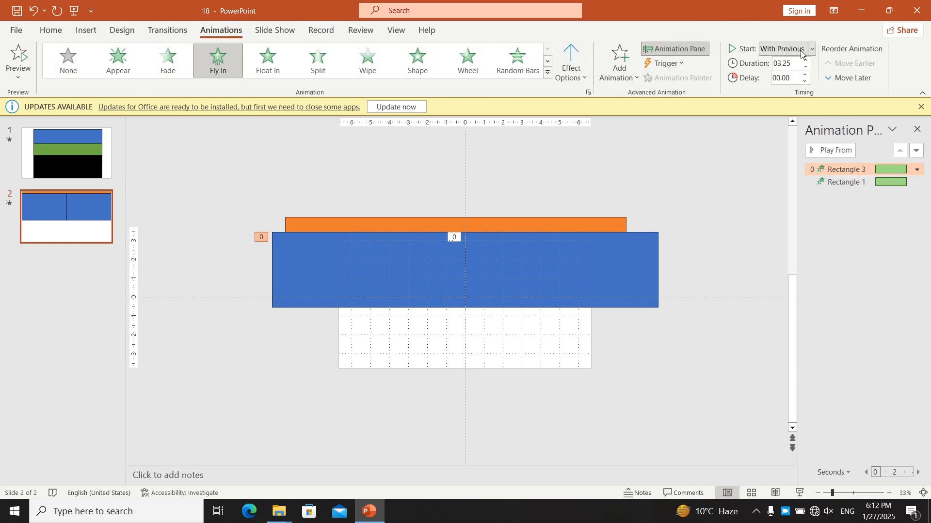
{"action": "double_click", "coordinate": [847, 169]}
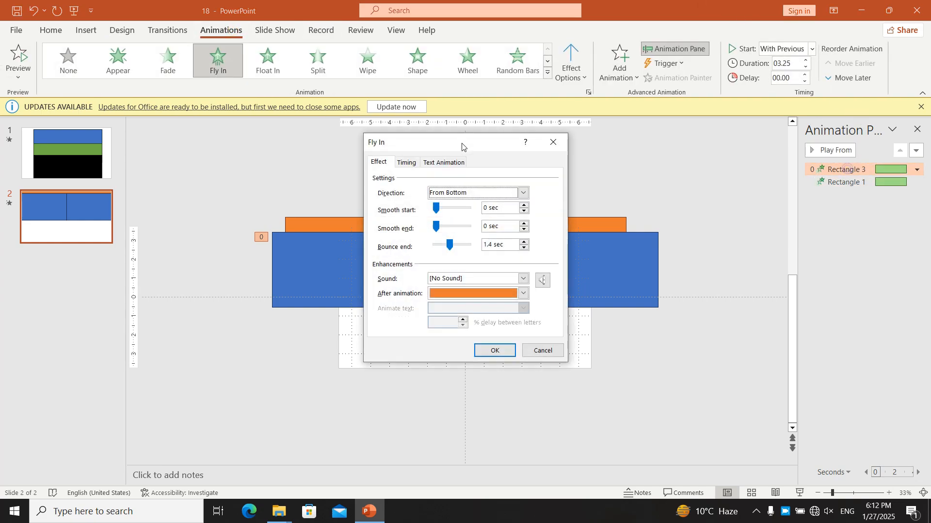
{"action": "left_click", "coordinate": [416, 164]}
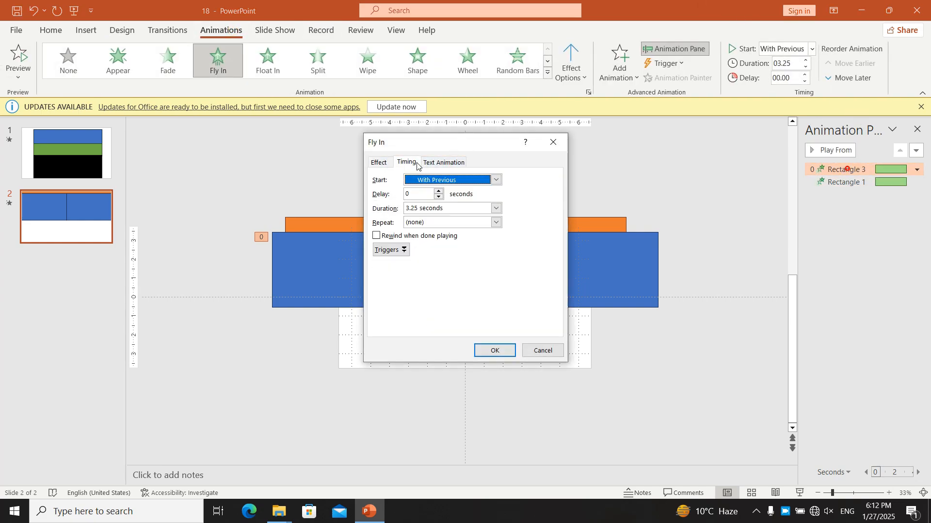
{"action": "left_click", "coordinate": [495, 222]}
{"action": "left_click", "coordinate": [496, 223]}
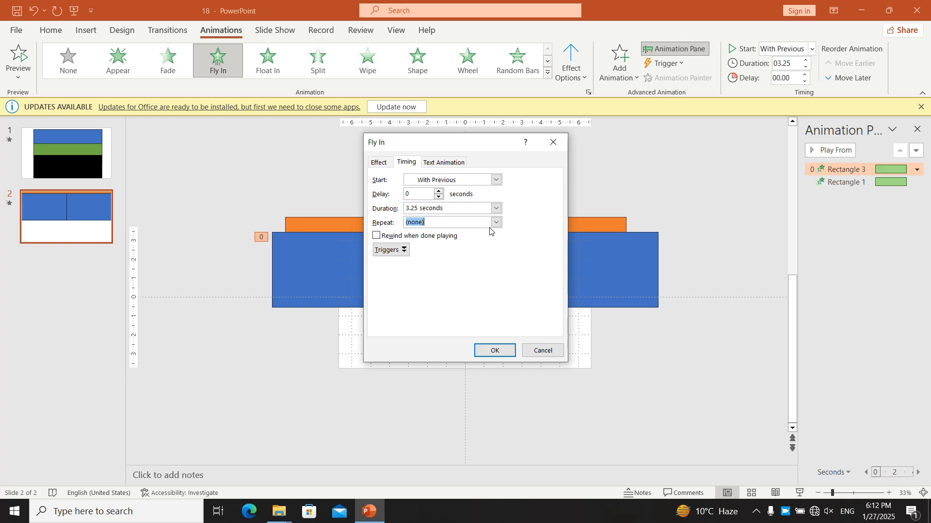
{"action": "left_click", "coordinate": [494, 224]}
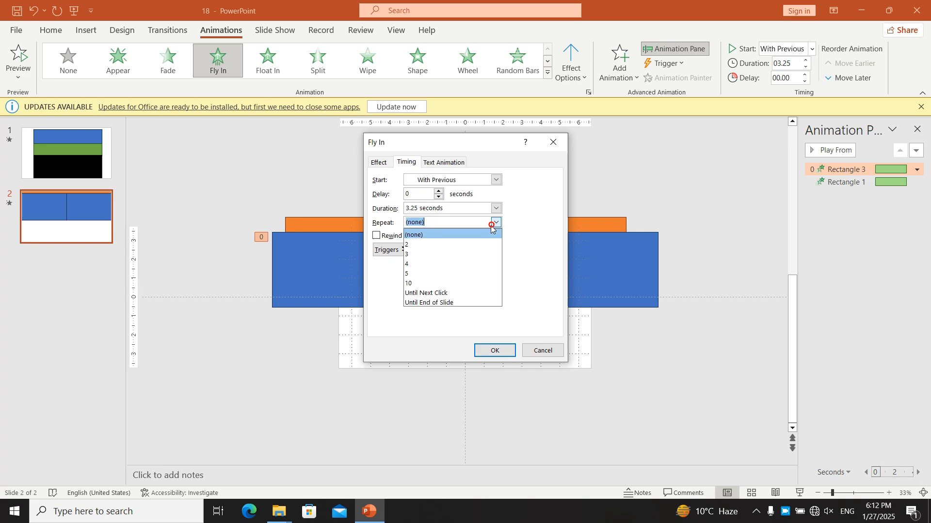
{"action": "left_click", "coordinate": [447, 303]}
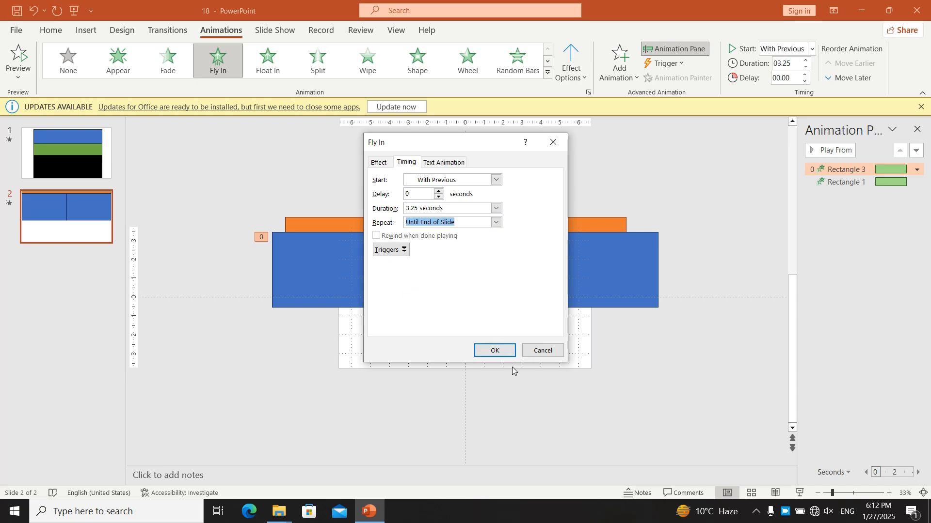
{"action": "left_click", "coordinate": [495, 350]}
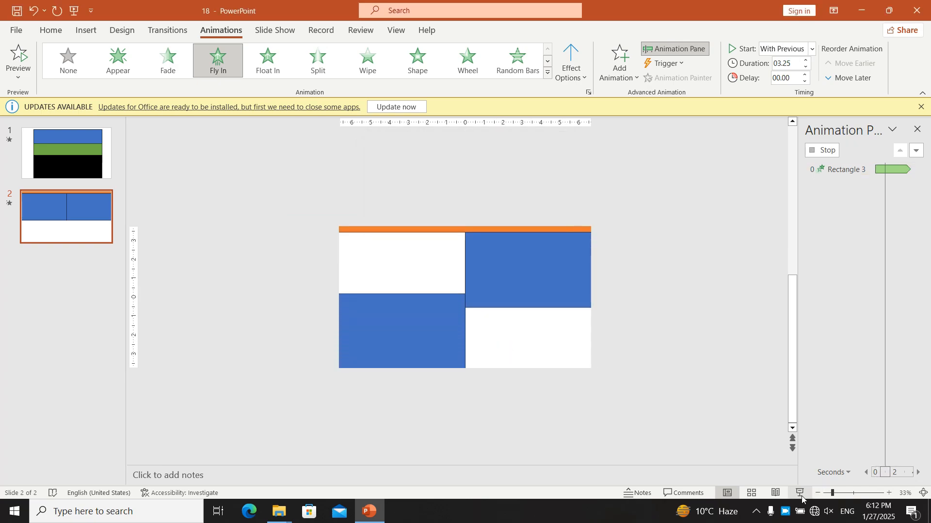